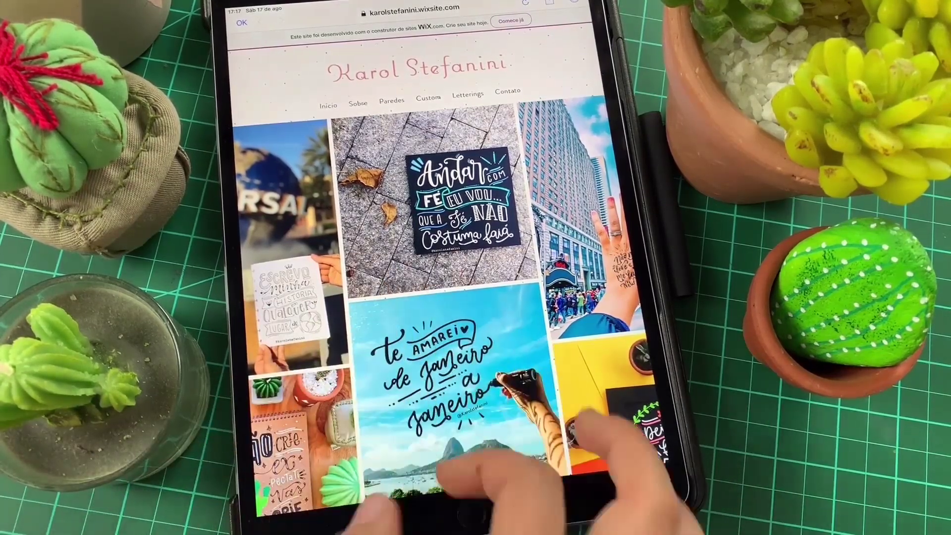
# Step: Scroll through the published site's photo gallery from top to bottom
pyautogui.scroll(-3, 436, 297)
pyautogui.scroll(-4, 436, 322)
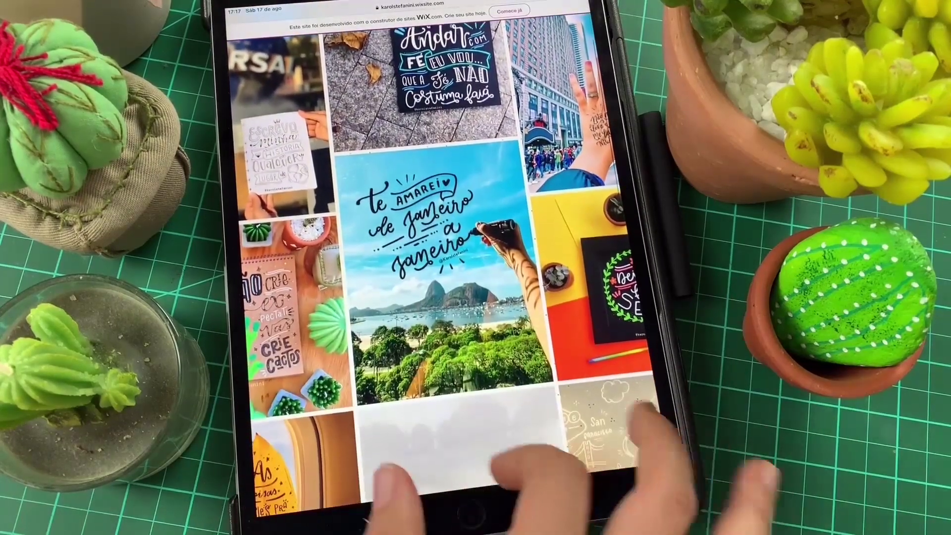
pyautogui.scroll(10, 445, 372)
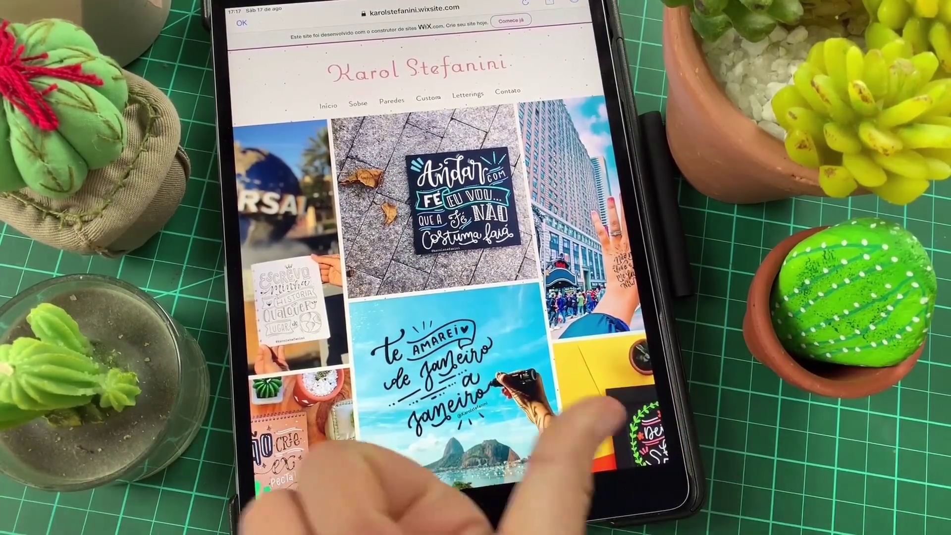
pyautogui.scroll(-5, 446, 297)
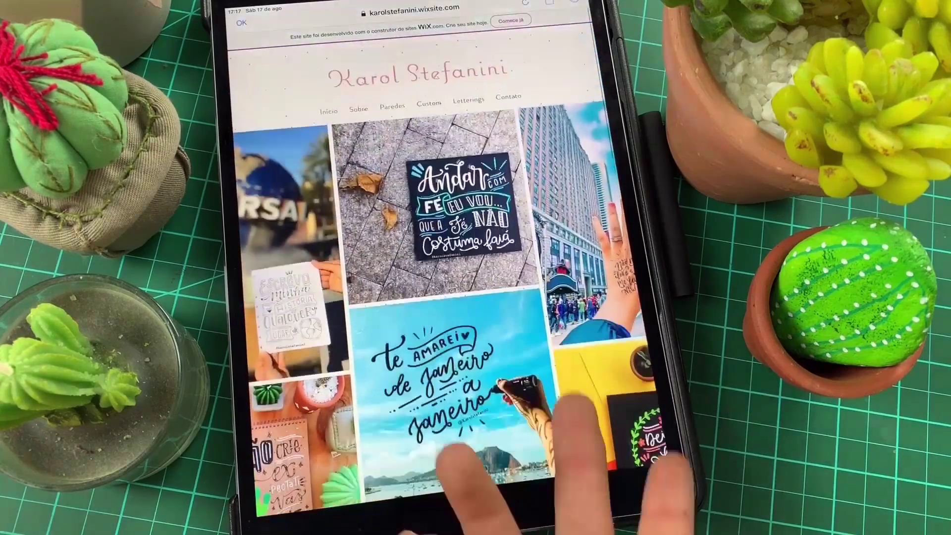
pyautogui.scroll(-5, 387, 396)
pyautogui.scroll(-5, 421, 372)
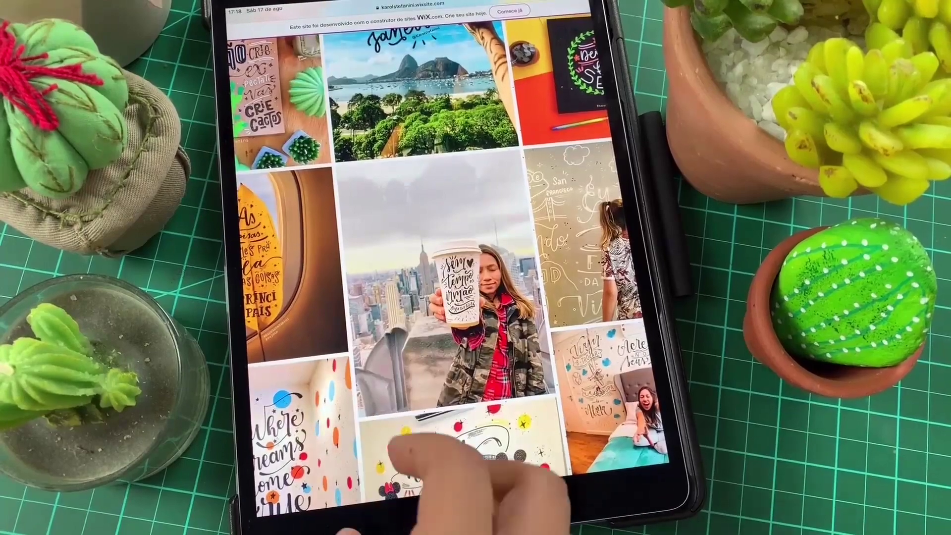
pyautogui.scroll(2, 471, 372)
pyautogui.scroll(5, 446, 346)
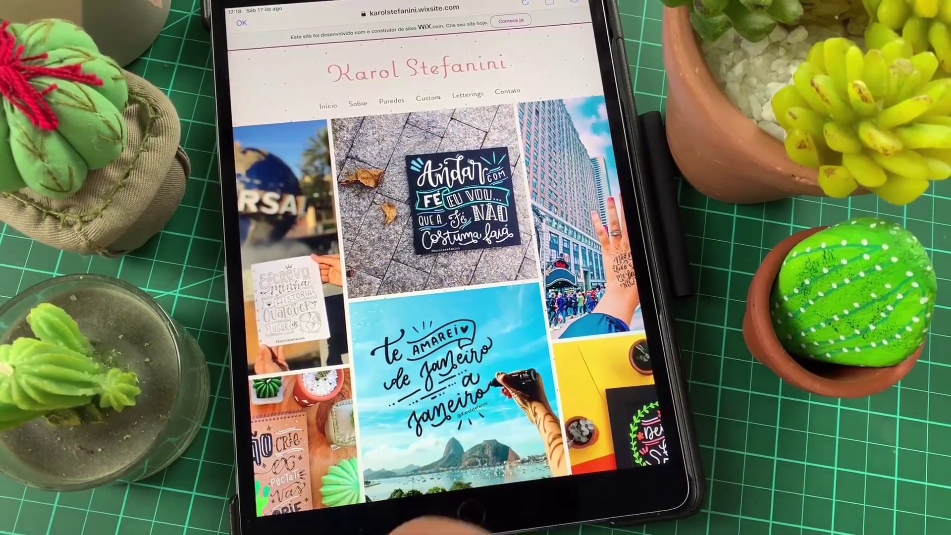
pyautogui.scroll(-3, 446, 347)
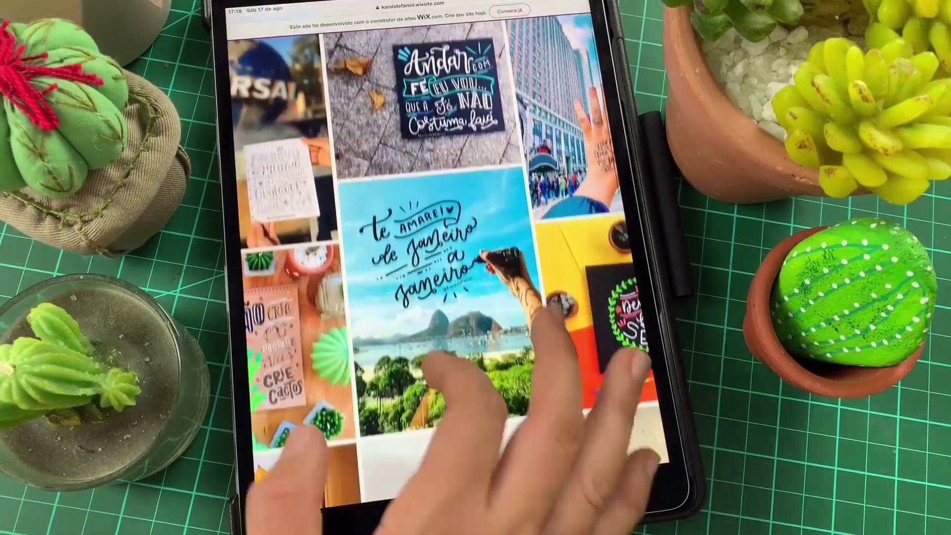
pyautogui.scroll(-6, 391, 347)
pyautogui.scroll(-4, 420, 408)
pyautogui.scroll(-4, 397, 208)
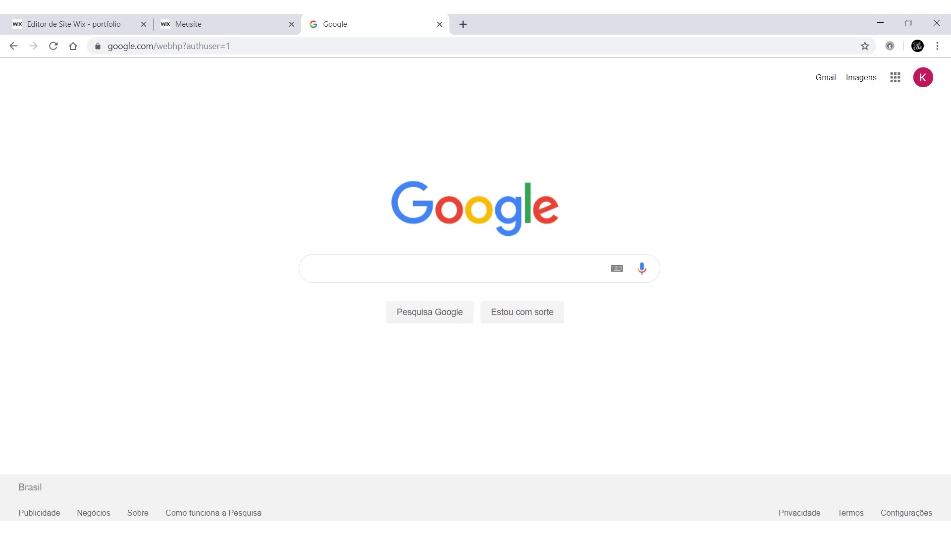
# Step: Check the photos in the portfólio custom folder, then in the artist's own folder
pyautogui.moveTo(321, 528)
pyautogui.click(358, 455)
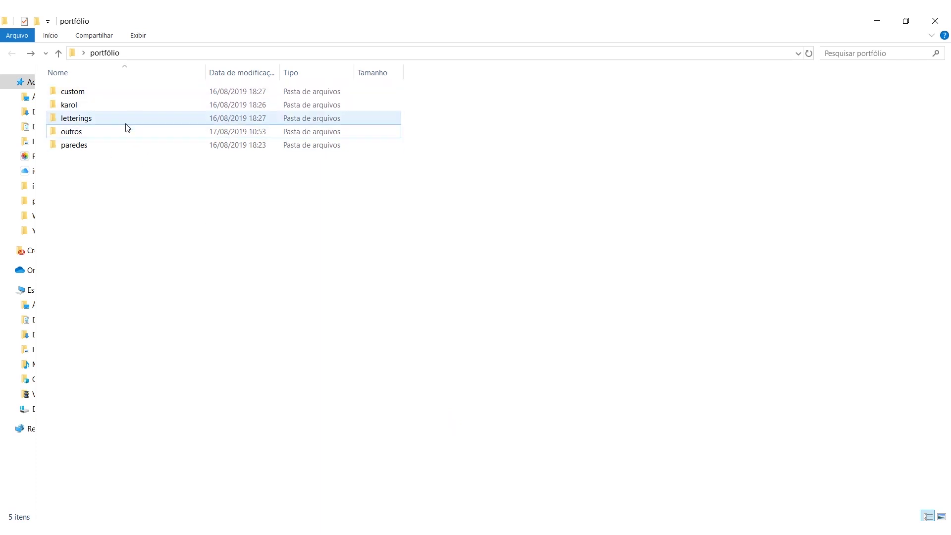
pyautogui.click(141, 88)
pyautogui.doubleClick(141, 91)
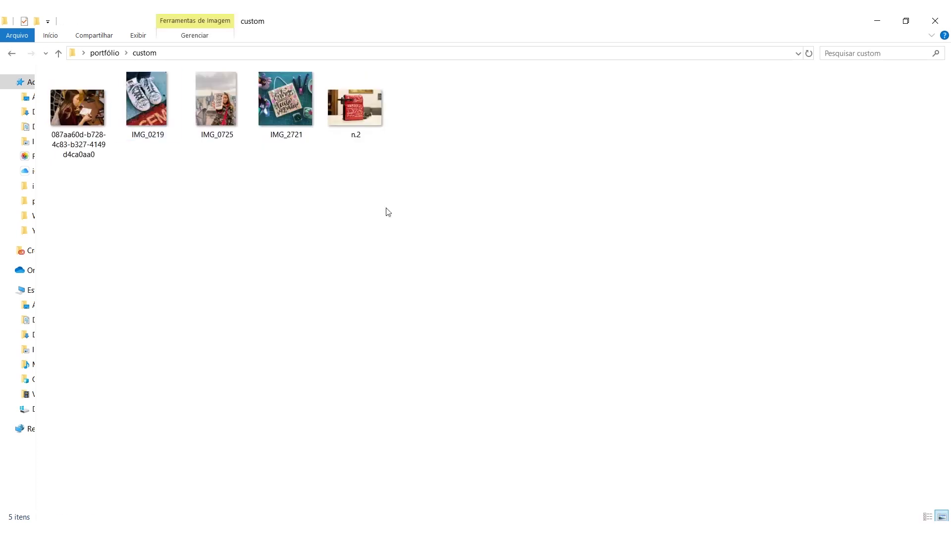
pyautogui.click(11, 55)
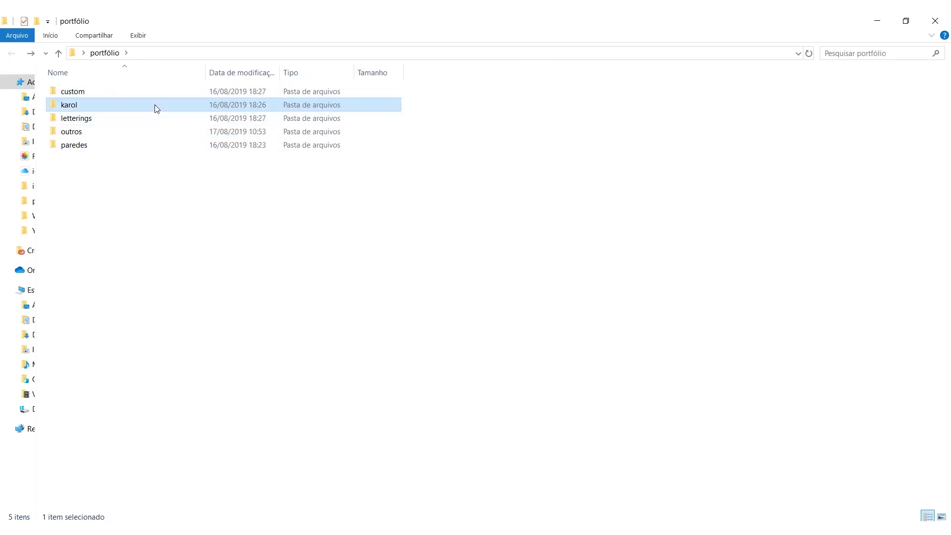
pyautogui.doubleClick(155, 105)
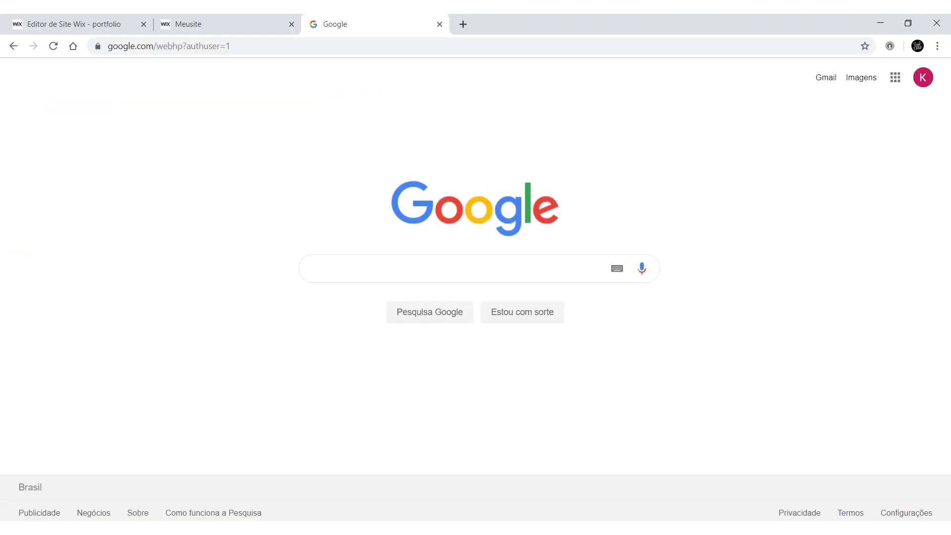
# Step: Search Google for 'wix' and follow the Wix.com result to the Meusite dashboard
pyautogui.click(497, 263)
pyautogui.write('wix')
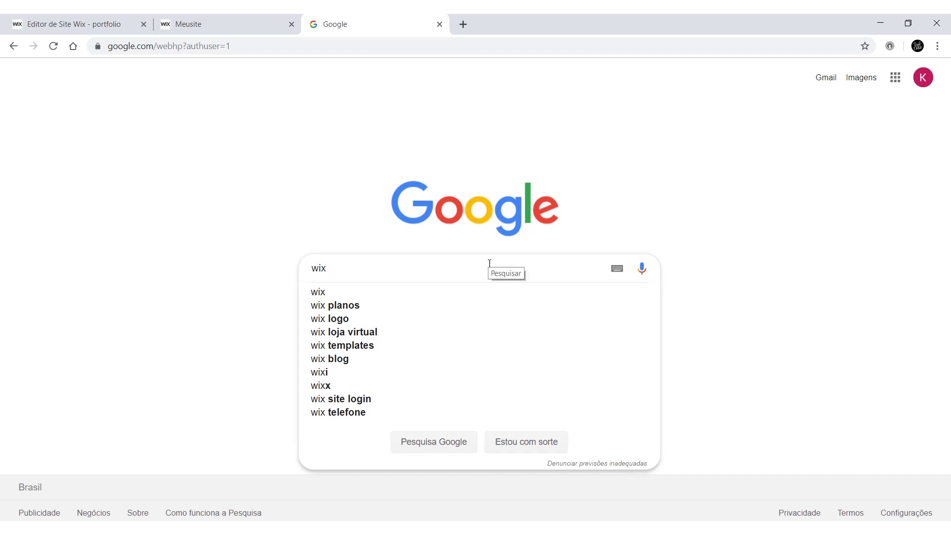
pyautogui.press('Return')
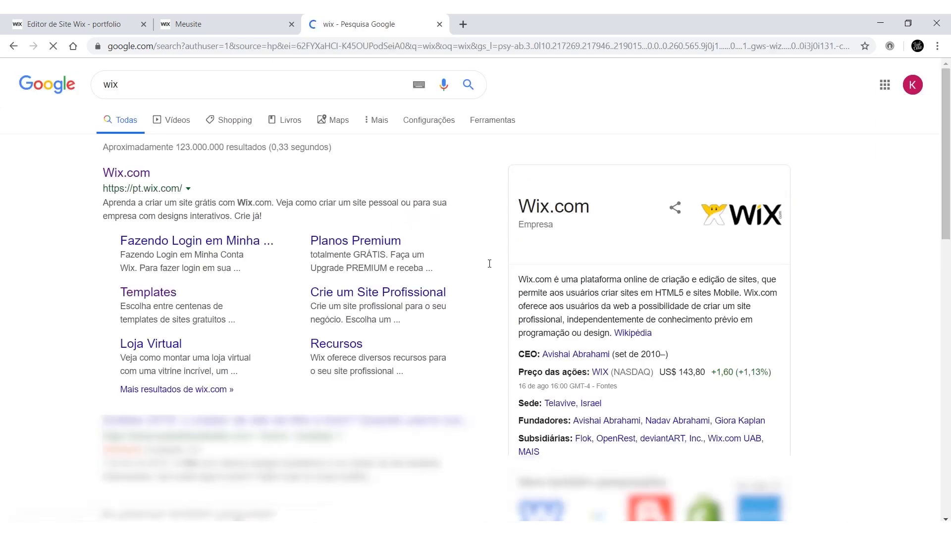
pyautogui.click(135, 176)
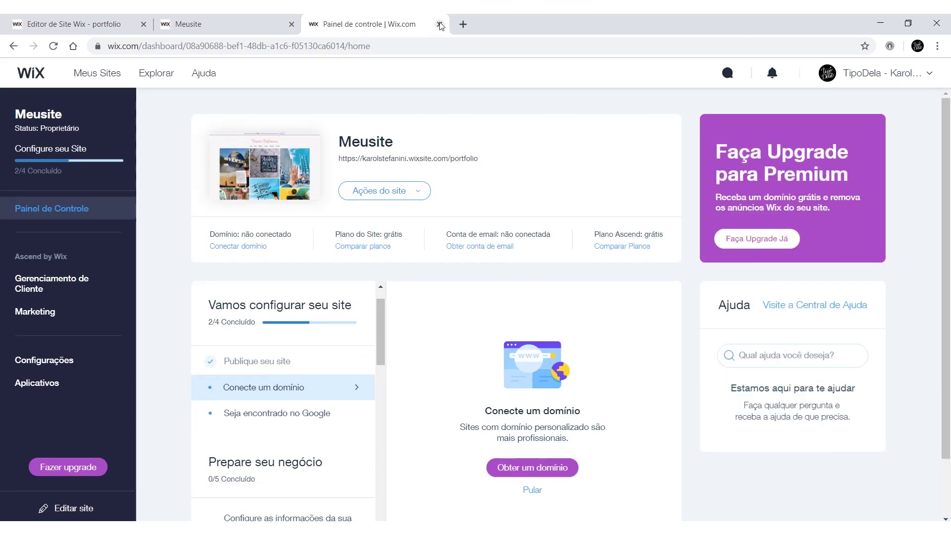
# Step: Choose Criar Novo Site from Ações do site and pick Portfólio e CV as the type
pyautogui.click(380, 192)
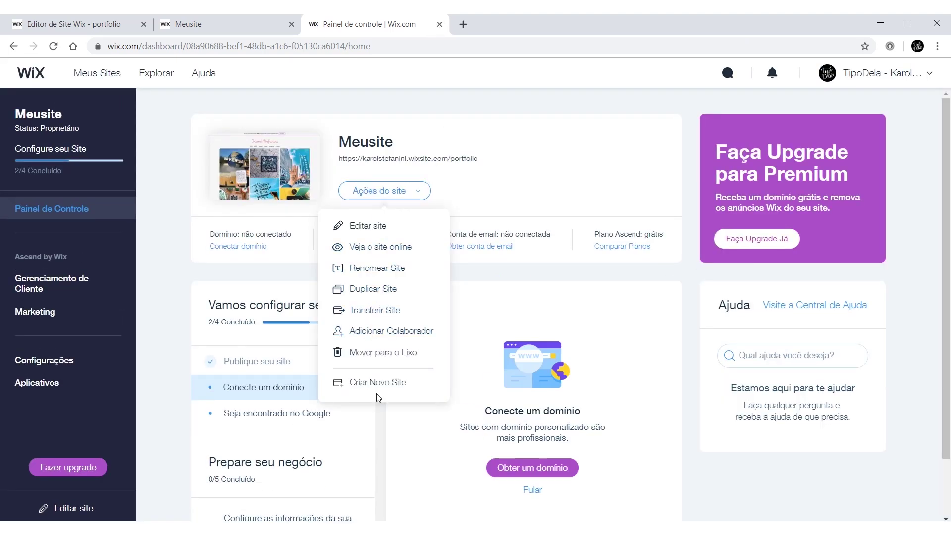
pyautogui.click(378, 386)
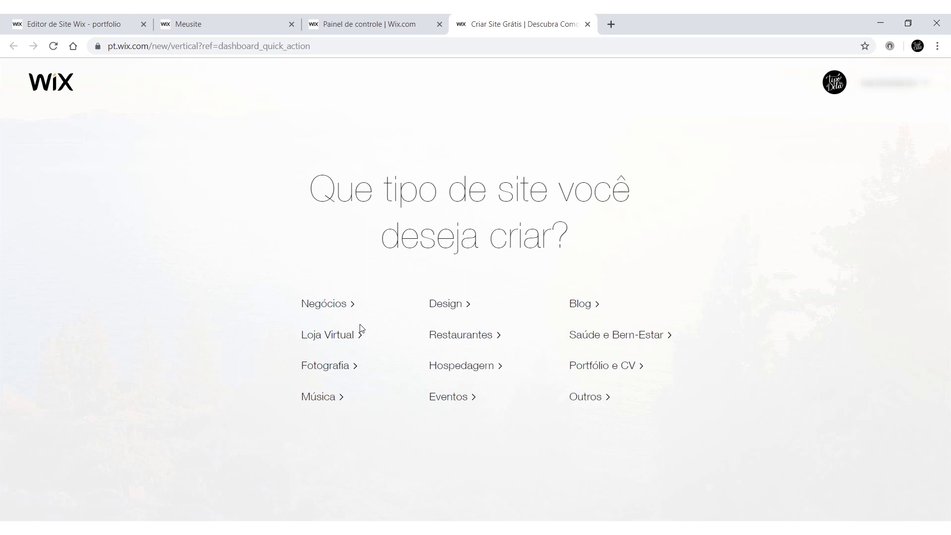
pyautogui.click(582, 365)
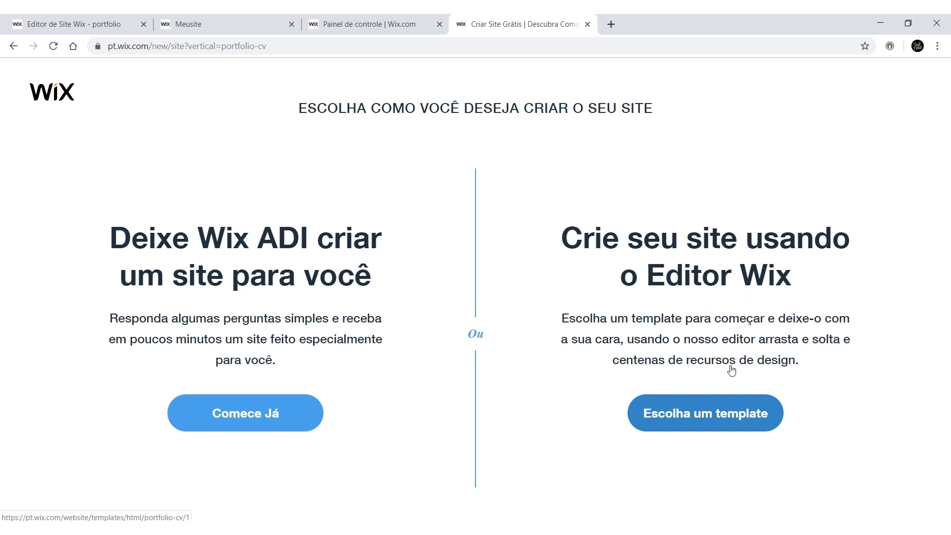
# Step: Start from a template, browse the portfolio gallery, and preview Portfólio de Ilustrador
pyautogui.click(745, 416)
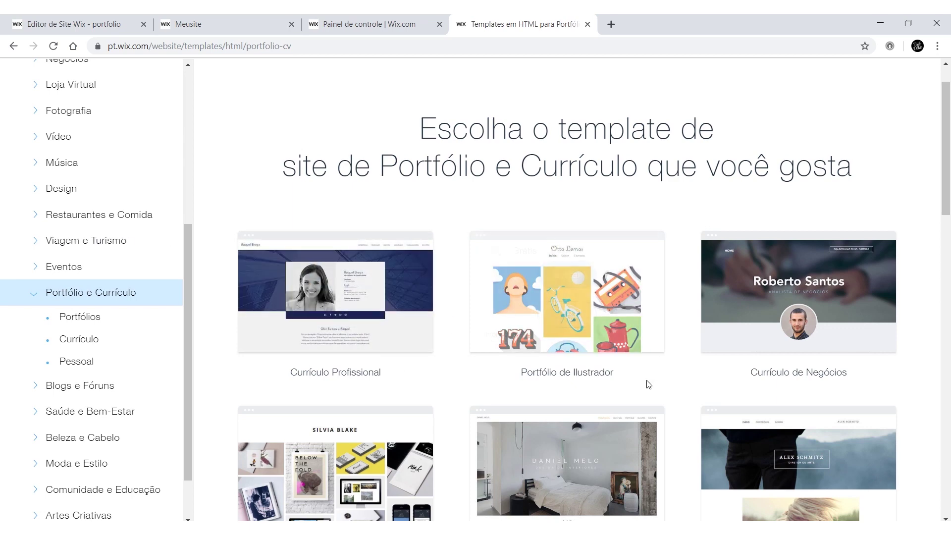
pyautogui.scroll(-1, 646, 382)
pyautogui.scroll(-2, 646, 384)
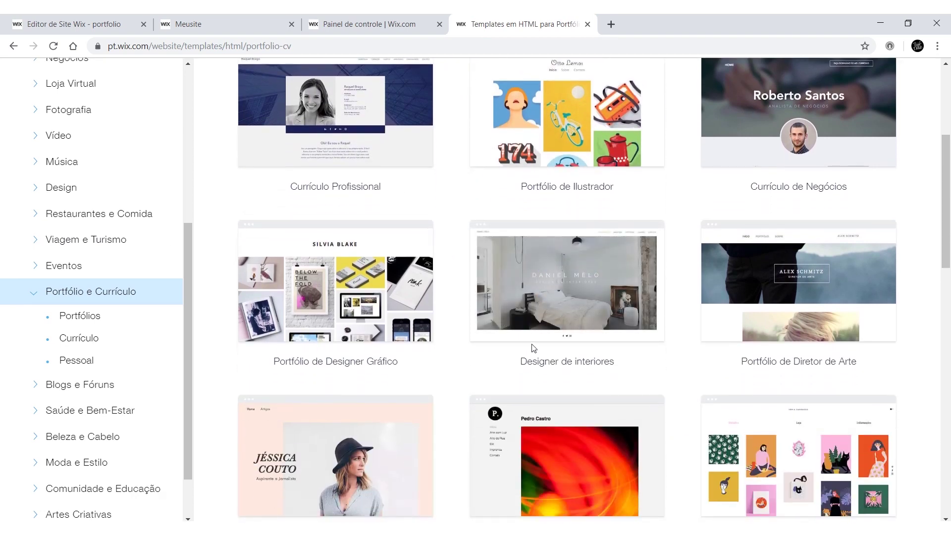
pyautogui.scroll(-4, 533, 348)
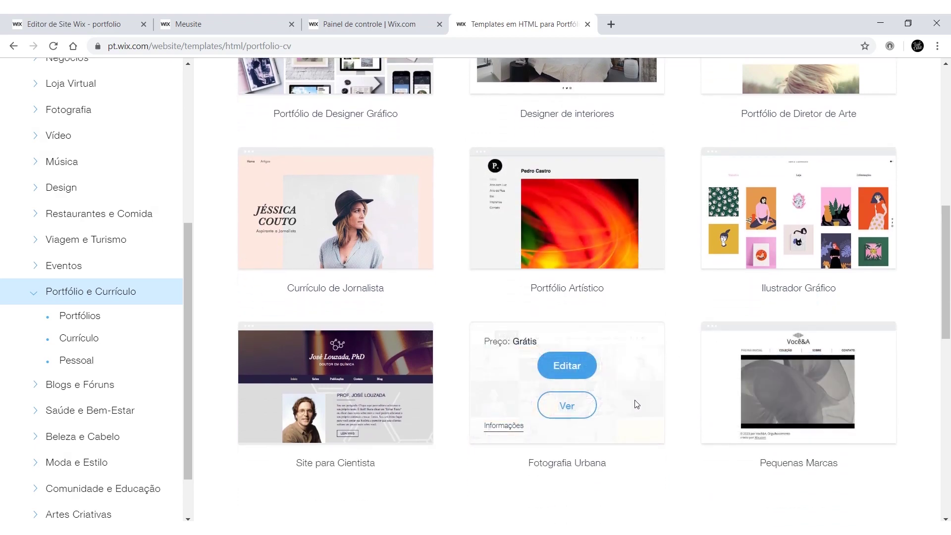
pyautogui.scroll(-3, 649, 444)
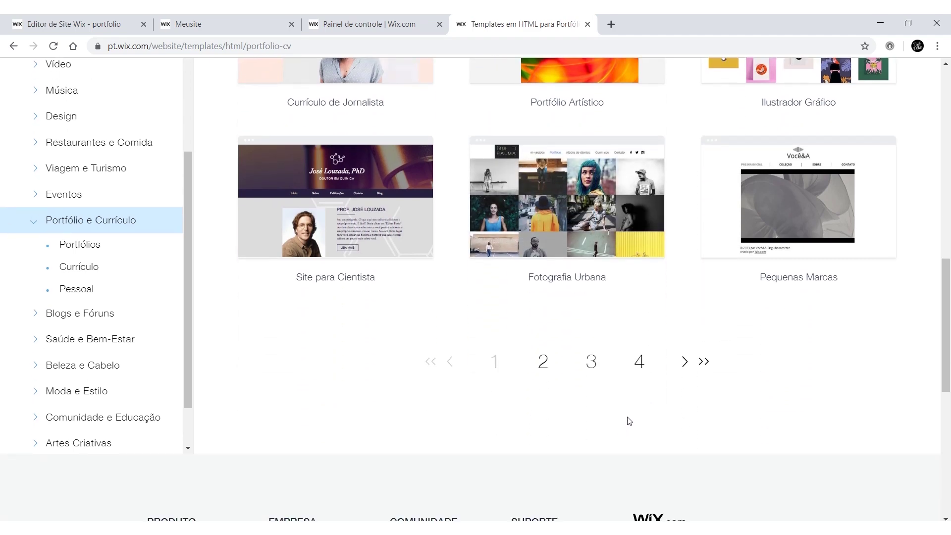
pyautogui.scroll(5, 583, 348)
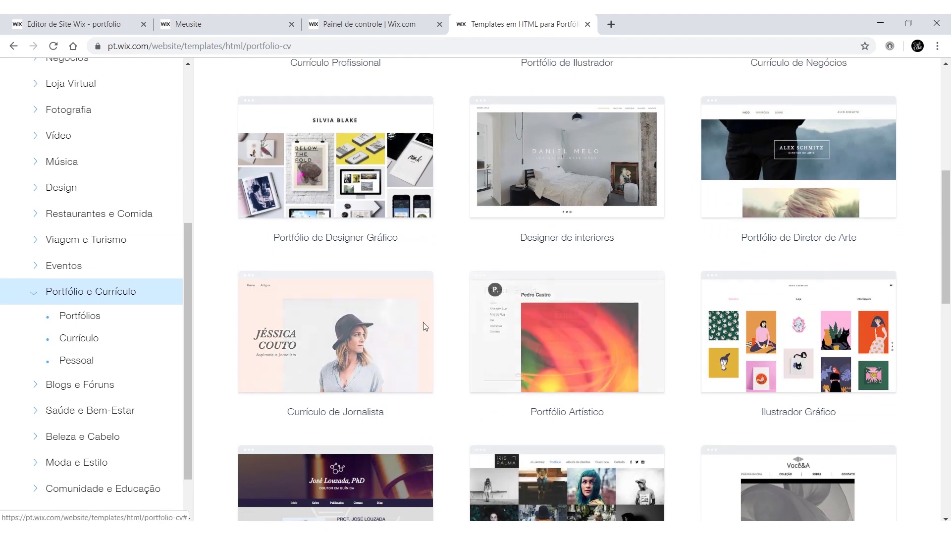
pyautogui.scroll(4, 369, 326)
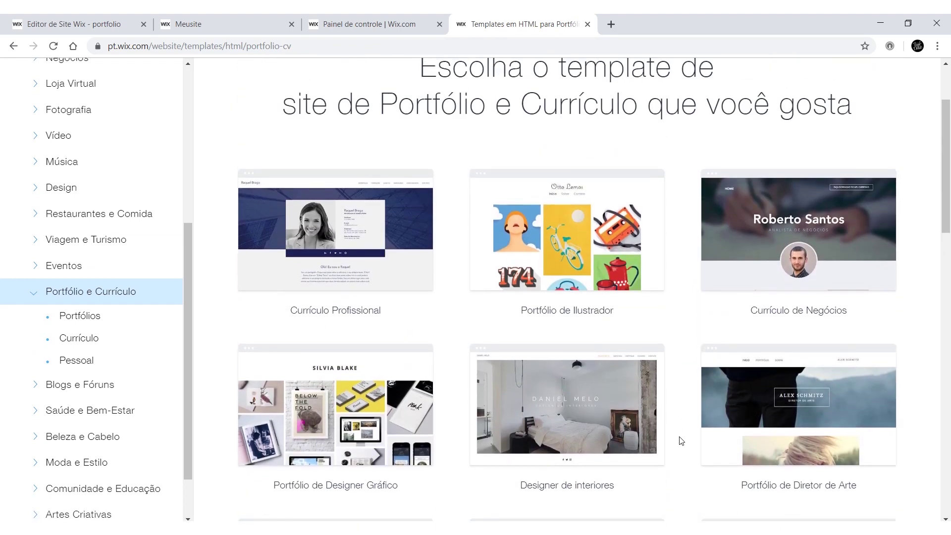
pyautogui.scroll(-1, 681, 440)
pyautogui.click(567, 189)
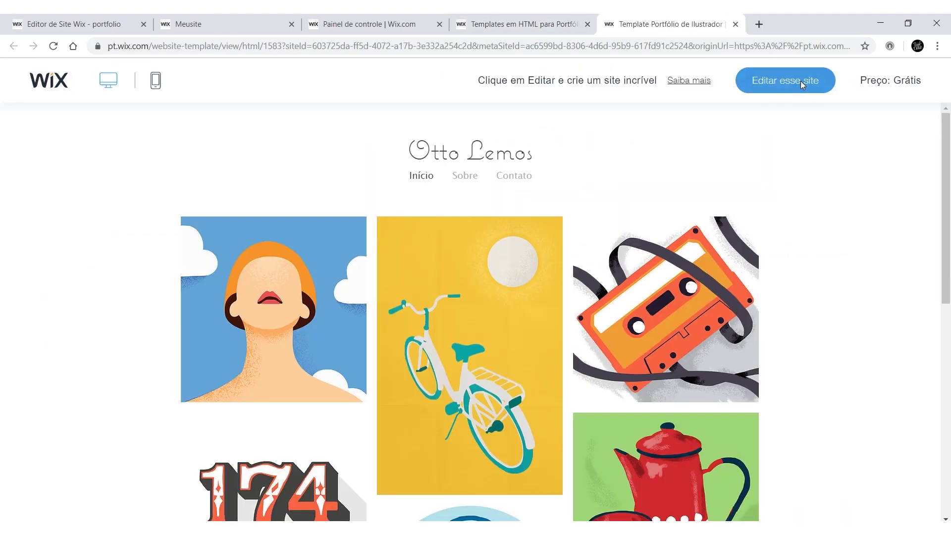
# Step: Open the illustrator template in the editor and retitle it with the artist's name
pyautogui.click(802, 84)
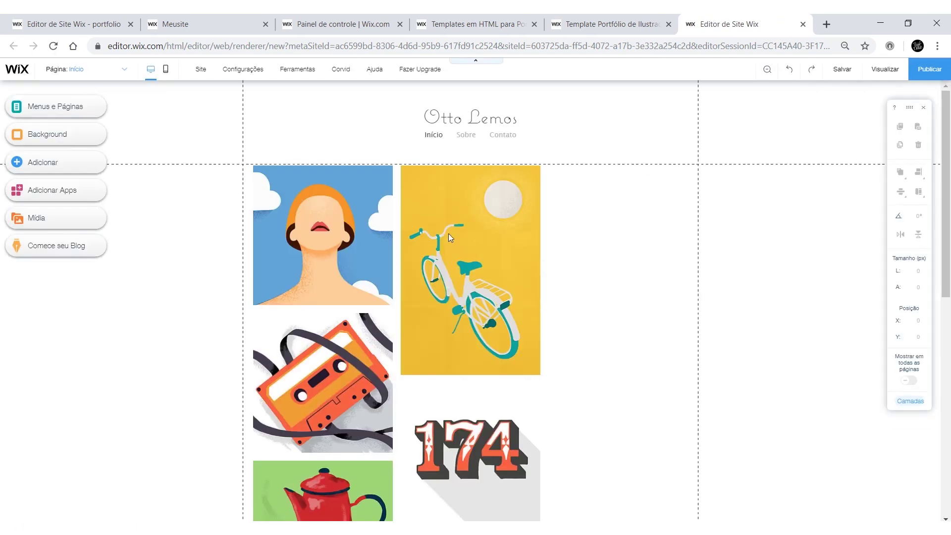
pyautogui.click(515, 233)
pyautogui.click(460, 118)
pyautogui.doubleClick(461, 118)
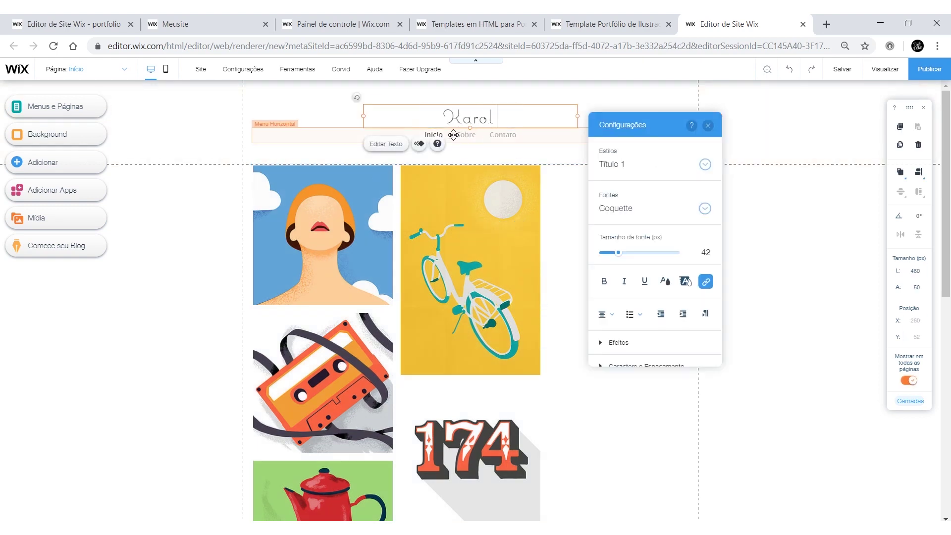
pyautogui.press('Escape')
# Step: Add two new pages and name them Sobre and Paredes
pyautogui.click(55, 106)
pyautogui.doubleClick(145, 371)
pyautogui.click(146, 157)
pyautogui.doubleClick(140, 157)
pyautogui.write('Sobre')
pyautogui.press('Return')
pyautogui.doubleClick(139, 177)
pyautogui.write('Paredes')
pyautogui.press('Return')
# Step: Rename the next two pages Custom and Letterings
pyautogui.doubleClick(142, 196)
pyautogui.write('Custom')
pyautogui.press('Return')
pyautogui.doubleClick(141, 217)
pyautogui.write('Letterings')
pyautogui.press('Return')
pyautogui.click(148, 137)
# Step: Preview the Sobre, Paredes and Custom pages, then select the Início image mosaic gallery
pyautogui.click(161, 157)
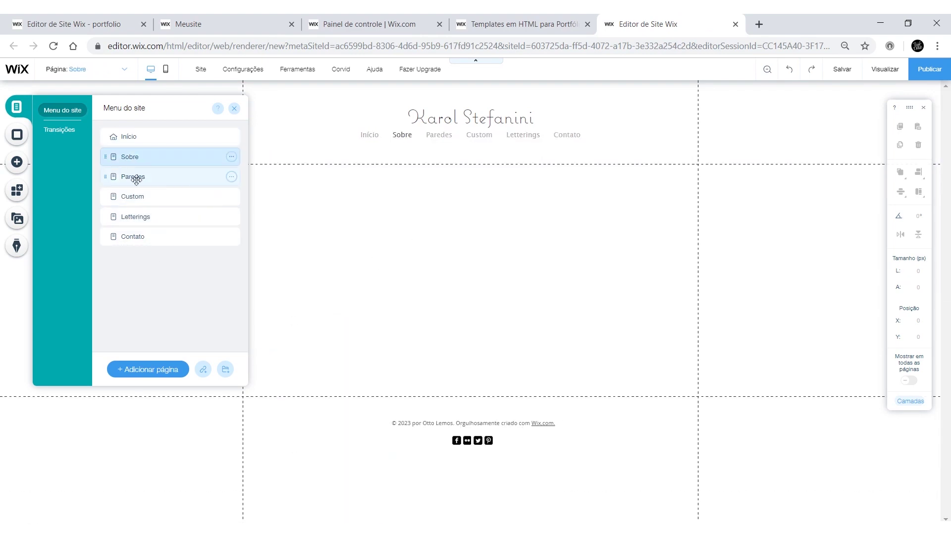
pyautogui.click(132, 176)
pyautogui.click(144, 197)
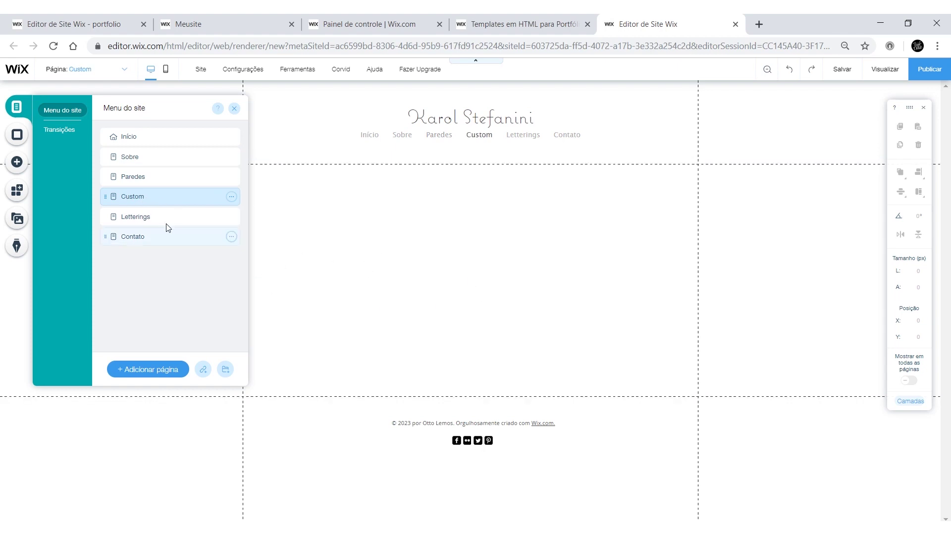
pyautogui.click(137, 139)
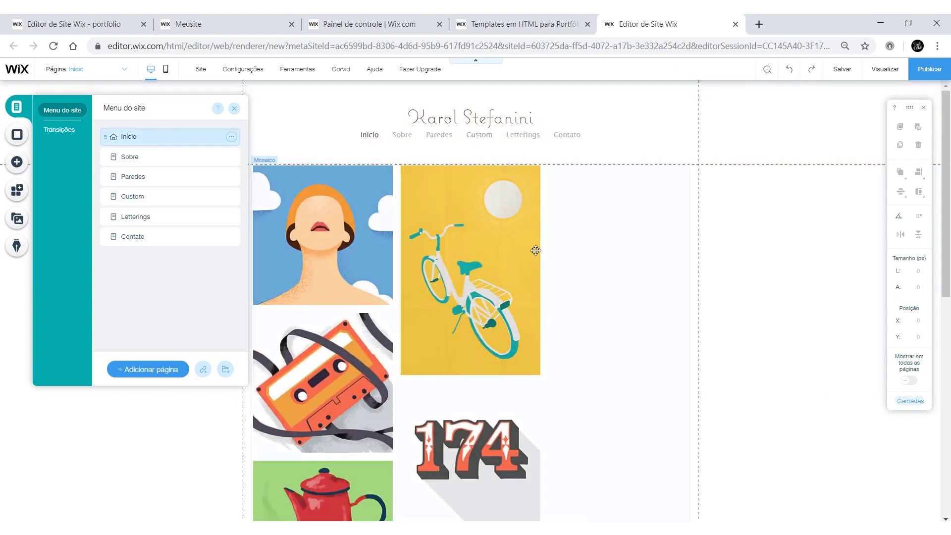
pyautogui.click(434, 208)
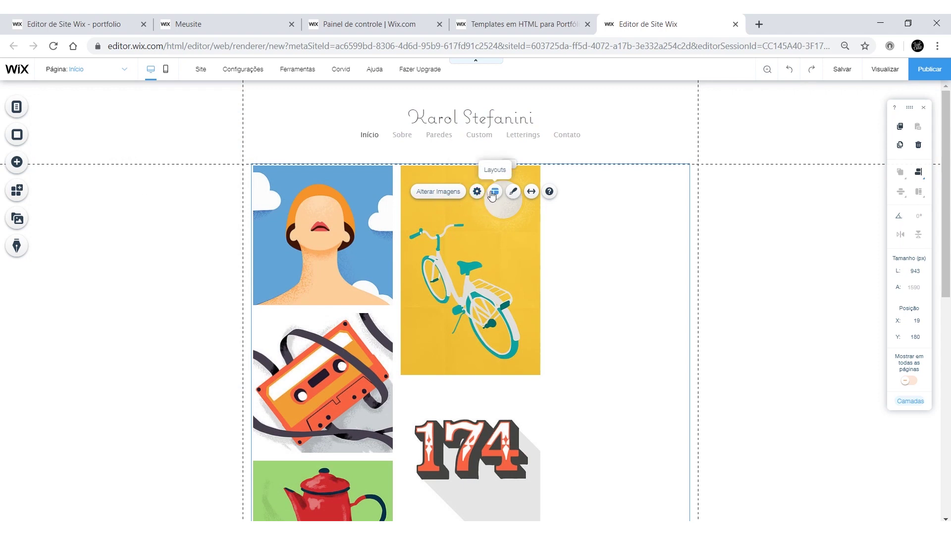
# Step: Upload the five images from the custom folder into the gallery's media
pyautogui.click(453, 193)
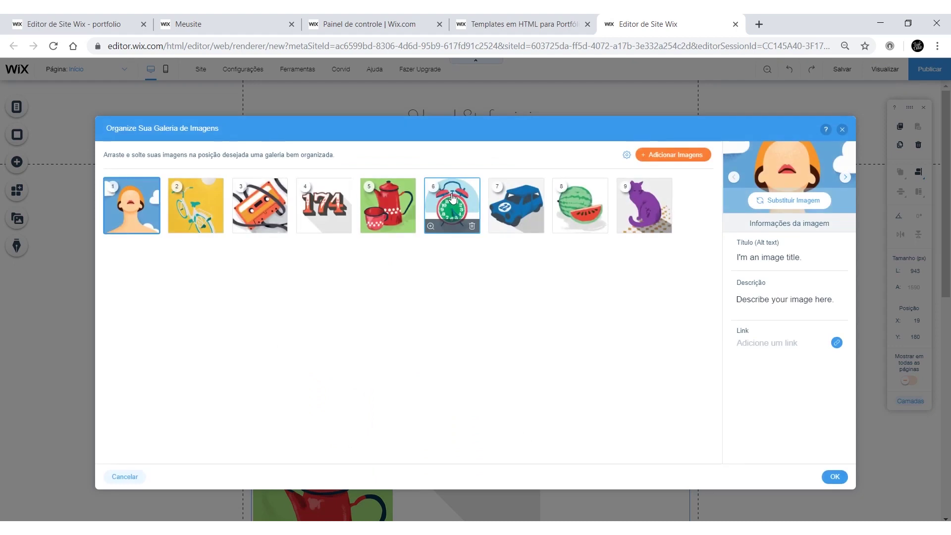
pyautogui.click(685, 162)
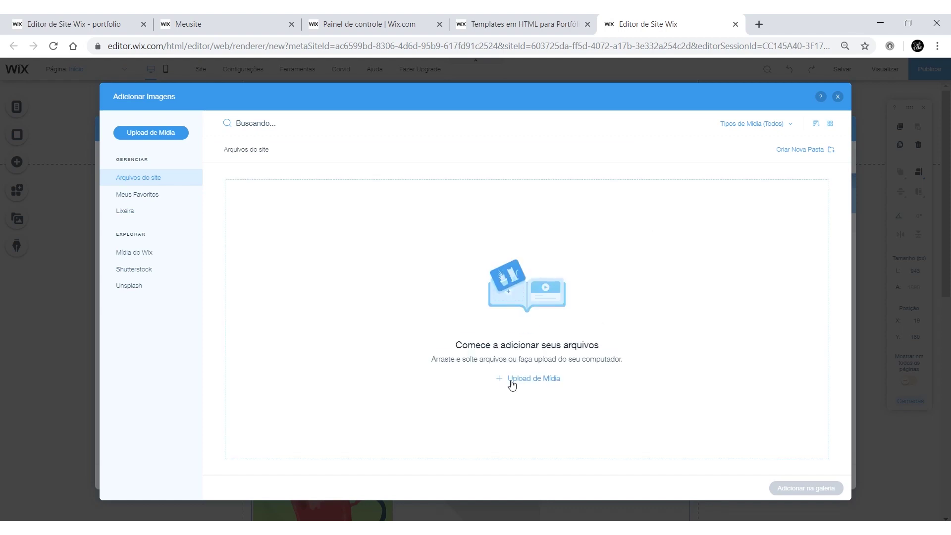
pyautogui.click(528, 379)
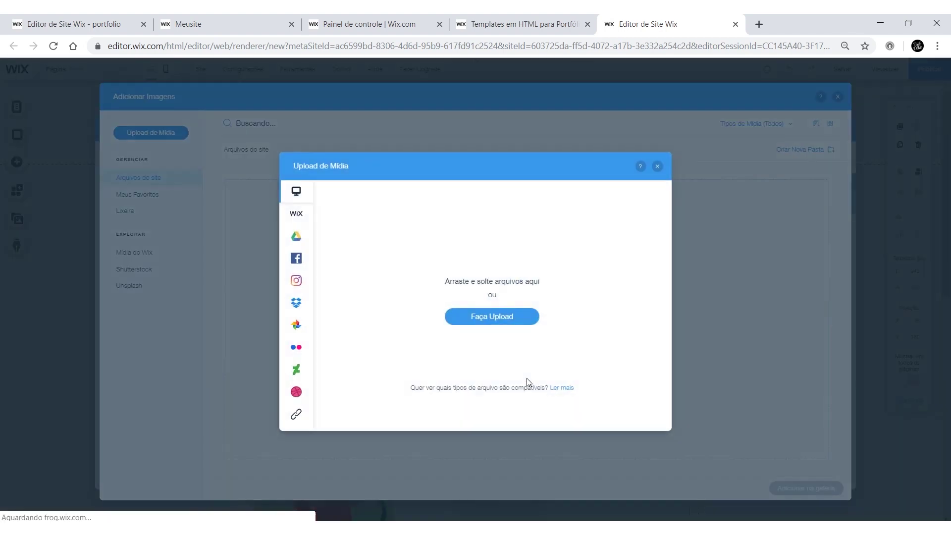
pyautogui.click(502, 319)
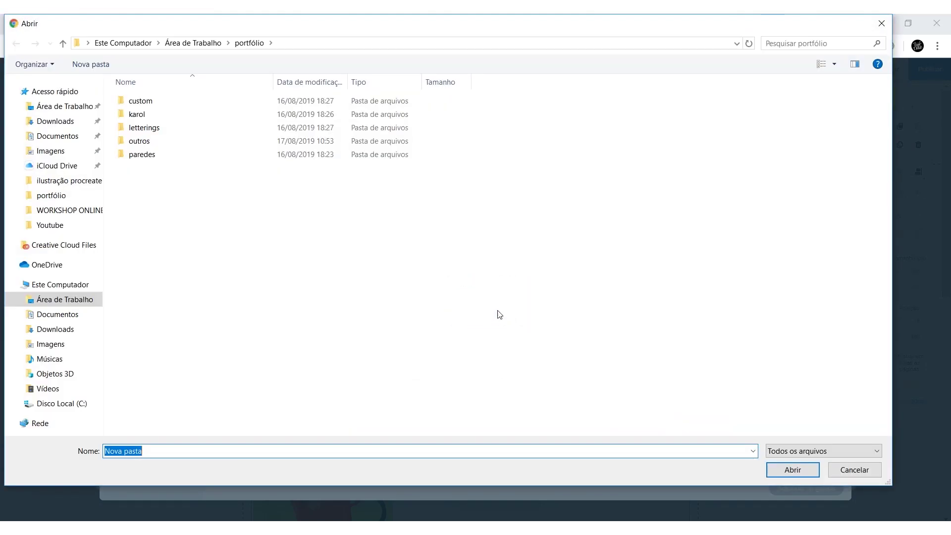
pyautogui.doubleClick(186, 105)
pyautogui.moveTo(491, 202); pyautogui.dragTo(151, 94)
pyautogui.click(797, 472)
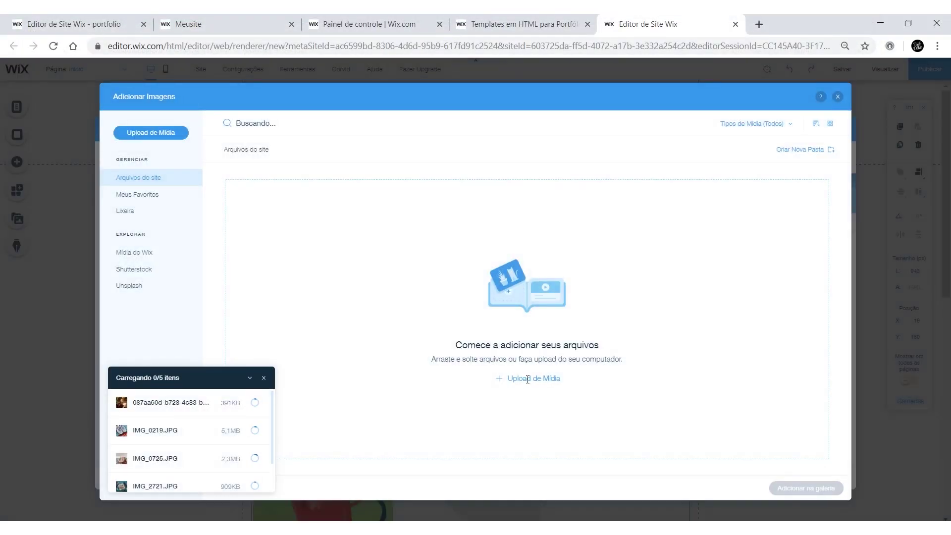
# Step: Upload the 19 images from the portfólio folder to the site files
pyautogui.click(535, 381)
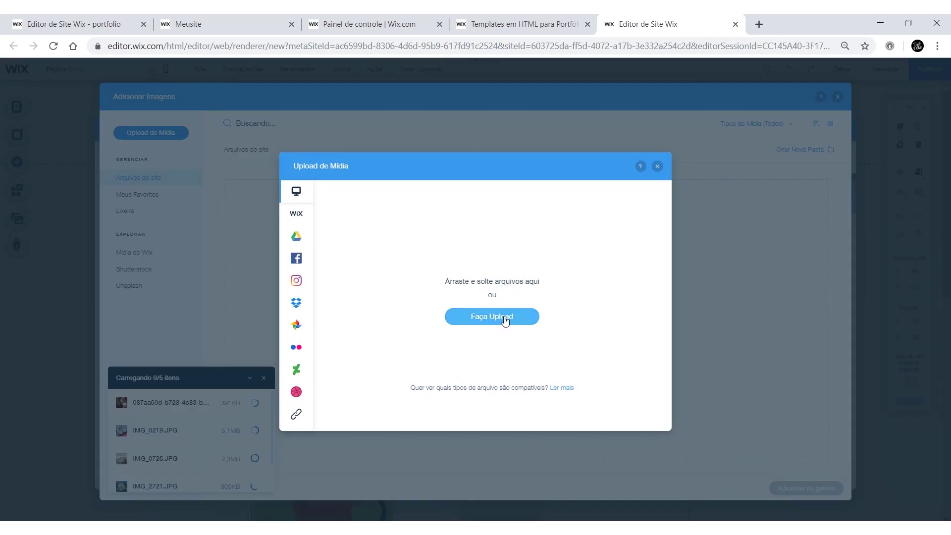
pyautogui.click(508, 320)
pyautogui.hotkey('alt', 'Up')
pyautogui.moveTo(122, 100); pyautogui.dragTo(122, 100)
pyautogui.press('Return')
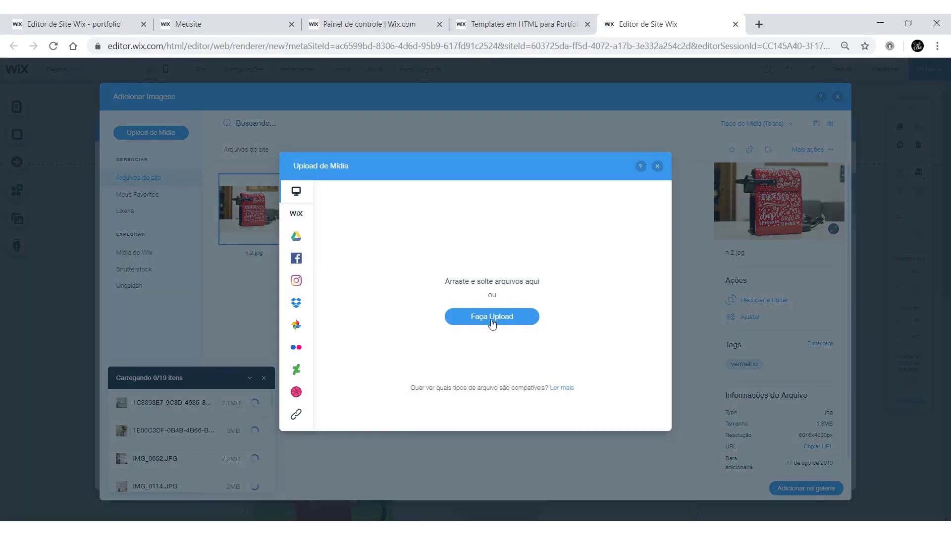
pyautogui.click(492, 317)
pyautogui.hotkey('alt', 'Up')
pyautogui.doubleClick(184, 145)
pyautogui.press('Escape')
pyautogui.click(492, 317)
pyautogui.click(855, 470)
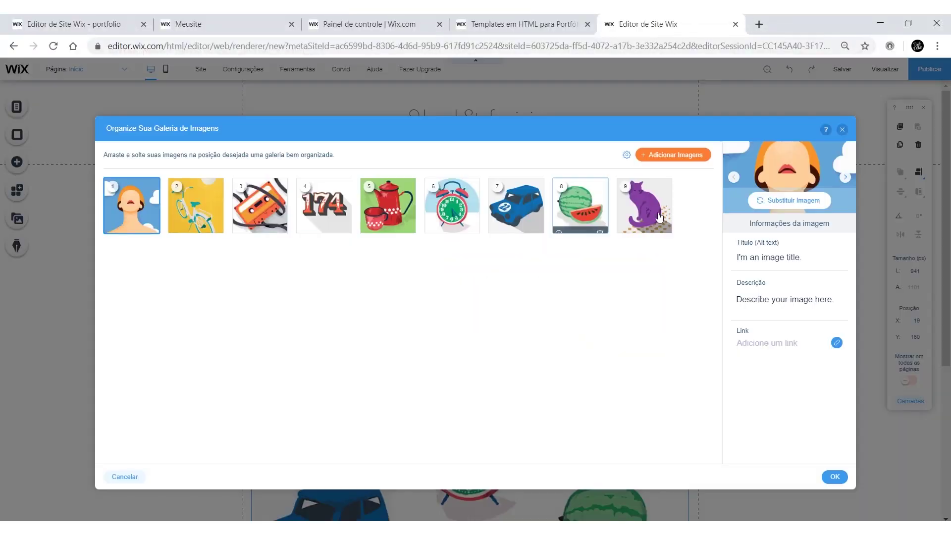
# Step: Replace gallery images 1–3 with mural photos, starting with IMG_9262
pyautogui.click(800, 198)
pyautogui.click(793, 488)
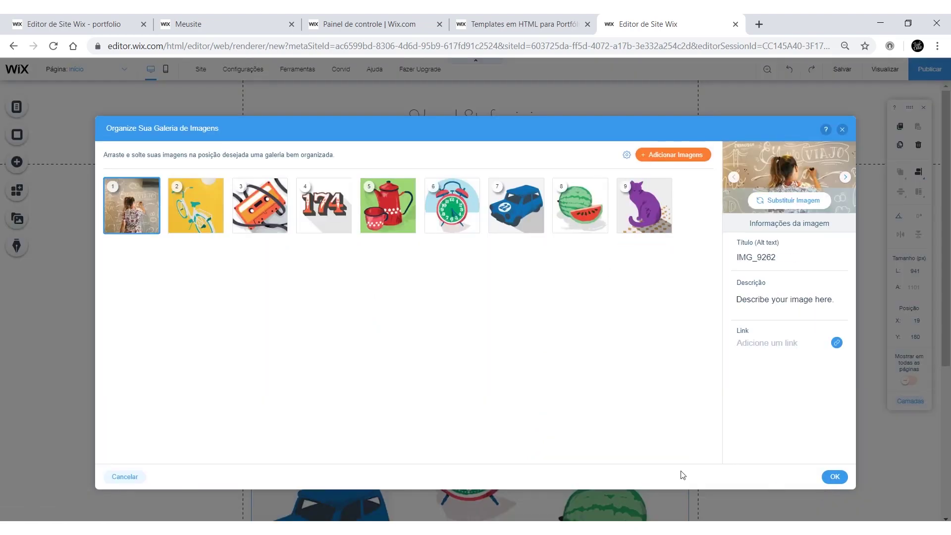
pyautogui.click(814, 206)
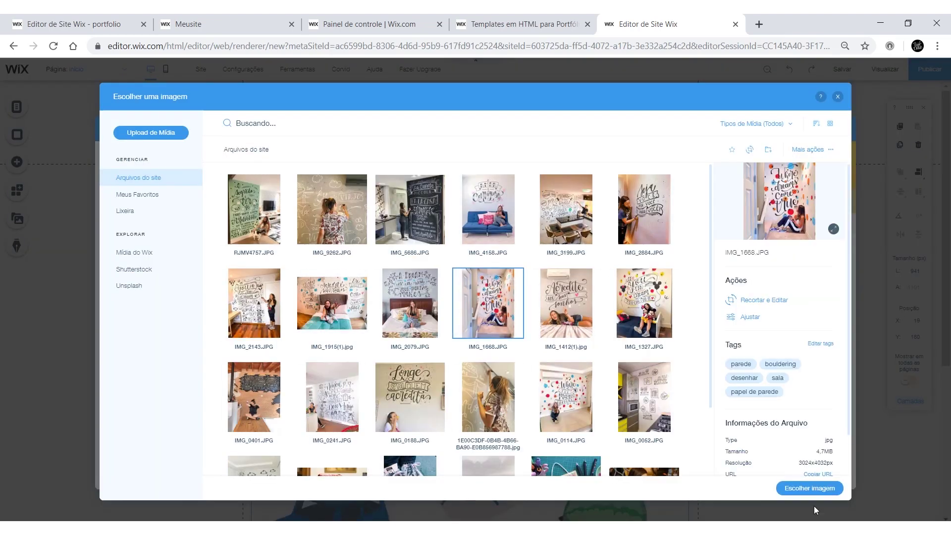
pyautogui.click(809, 486)
pyautogui.click(815, 208)
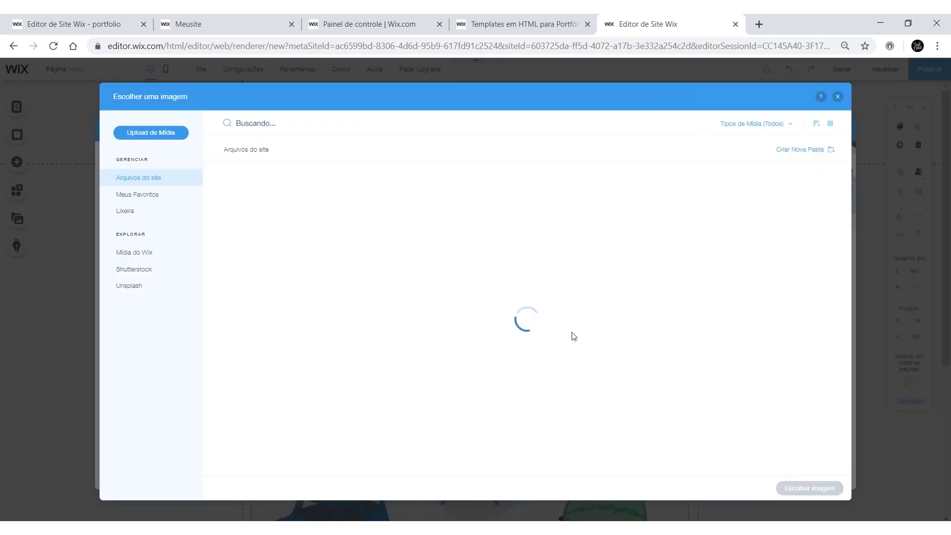
pyautogui.click(792, 486)
# Step: Replace gallery image 4 with IMG_2143 and image 5 with IMG_1327
pyautogui.click(308, 207)
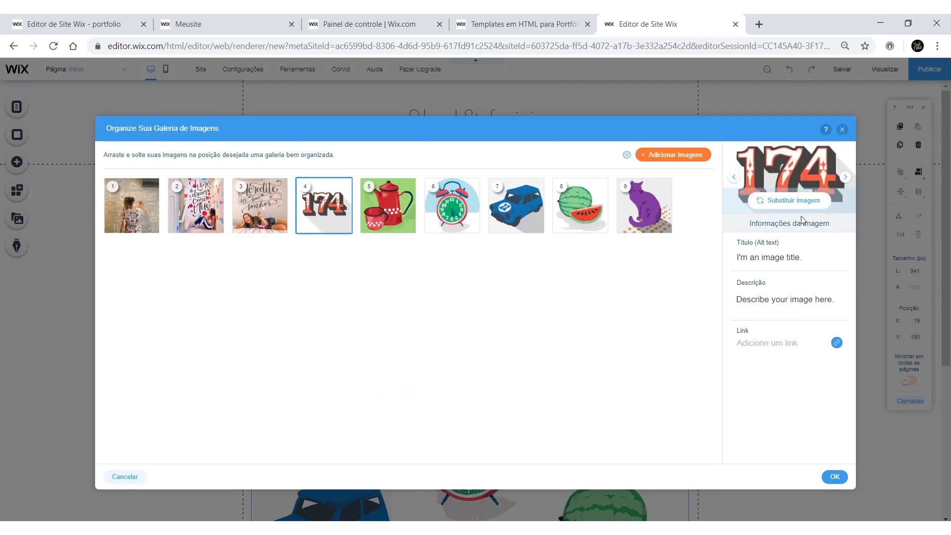
pyautogui.click(793, 200)
pyautogui.click(277, 322)
pyautogui.click(809, 488)
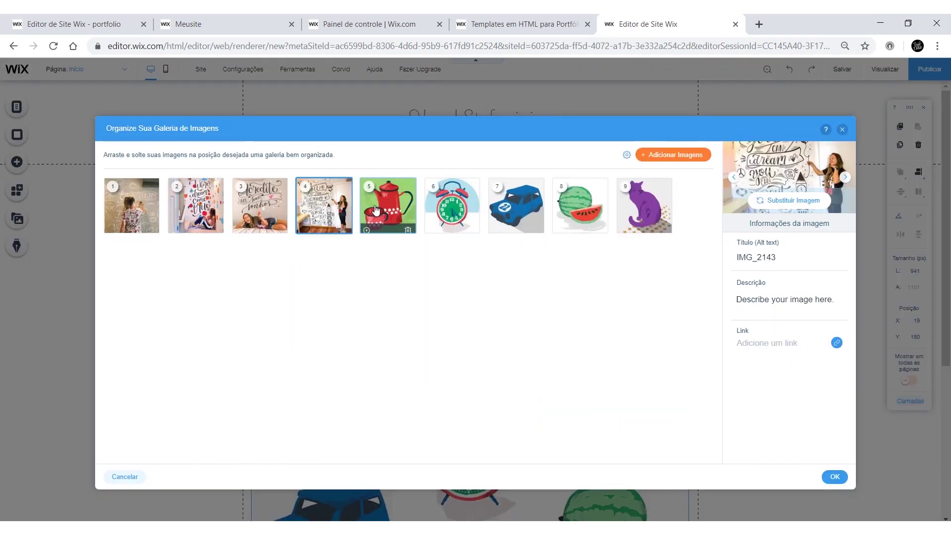
pyautogui.click(793, 203)
pyautogui.doubleClick(555, 307)
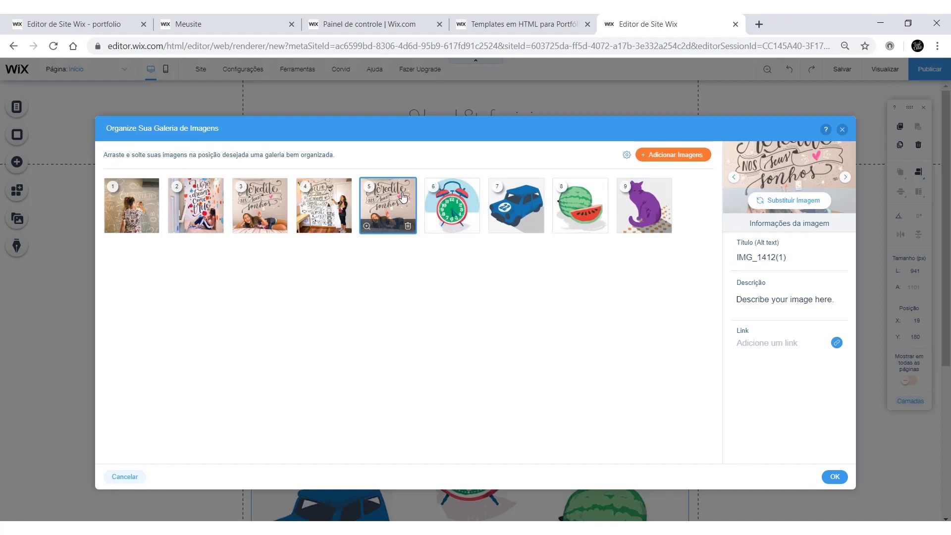
pyautogui.click(793, 200)
pyautogui.click(641, 303)
pyautogui.click(834, 485)
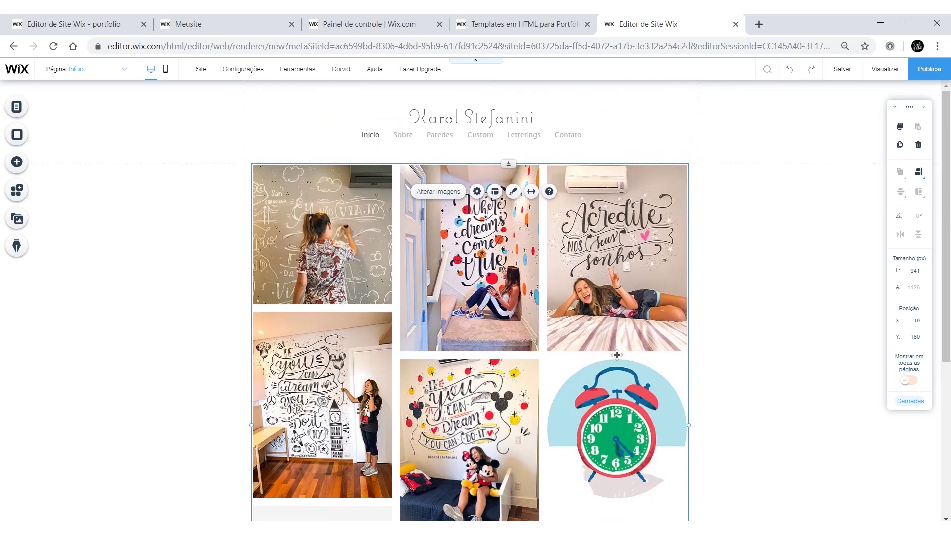
# Step: Swap the alarm clock image 6 for IMG_0241 and apply the gallery changes
pyautogui.scroll(-1, 622, 370)
pyautogui.doubleClick(620, 377)
pyautogui.click(452, 211)
pyautogui.click(792, 200)
pyautogui.click(336, 417)
pyautogui.click(809, 488)
pyautogui.click(565, 229)
pyautogui.click(835, 473)
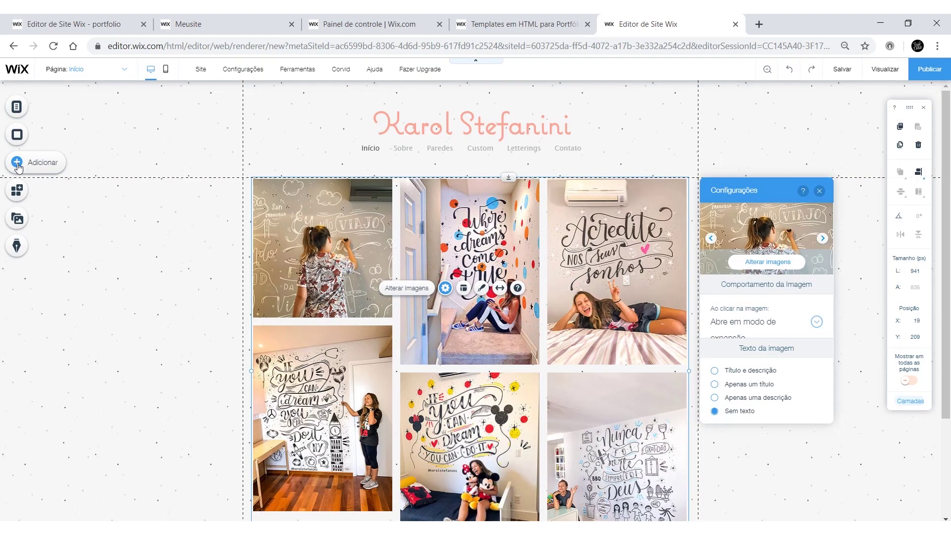
# Step: Browse the Adicionar panel's list of elements
pyautogui.click(18, 164)
pyautogui.moveTo(63, 138)
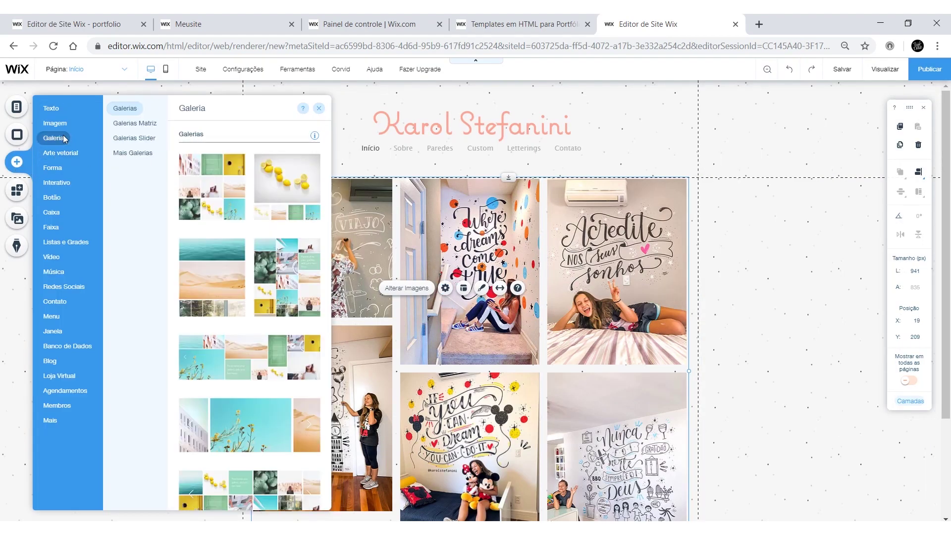
pyautogui.scroll(-7, 228, 322)
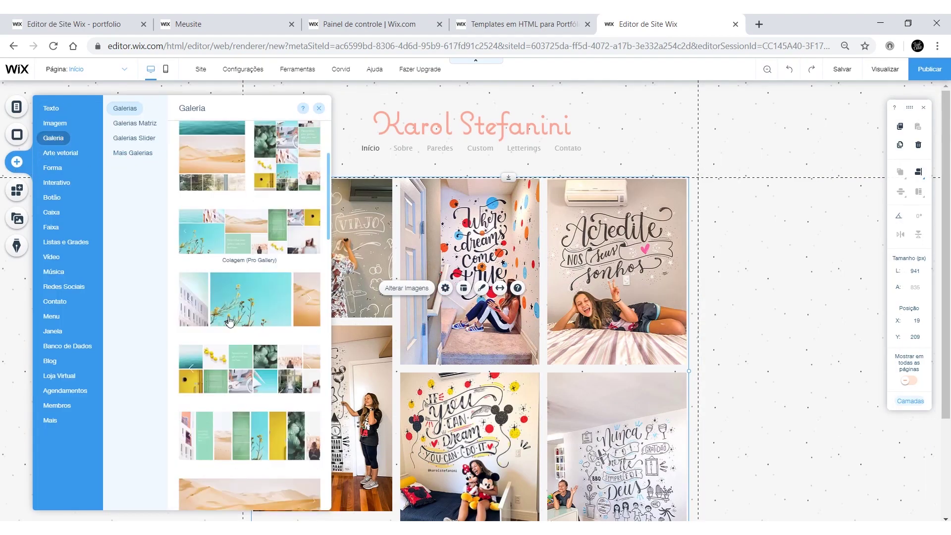
pyautogui.scroll(-15, 228, 332)
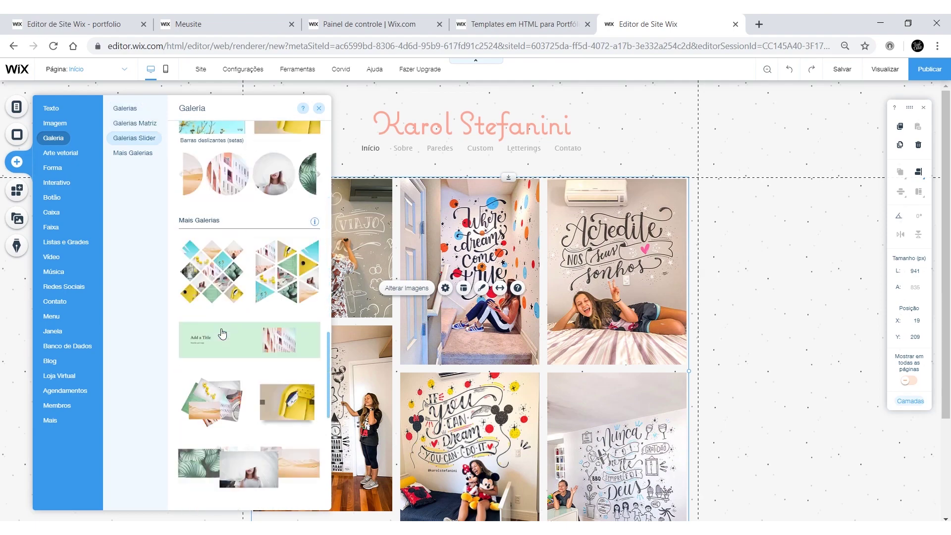
pyautogui.scroll(2, 219, 320)
pyautogui.scroll(5, 220, 319)
# Step: Reduce the site title's font size to 62
pyautogui.click(447, 134)
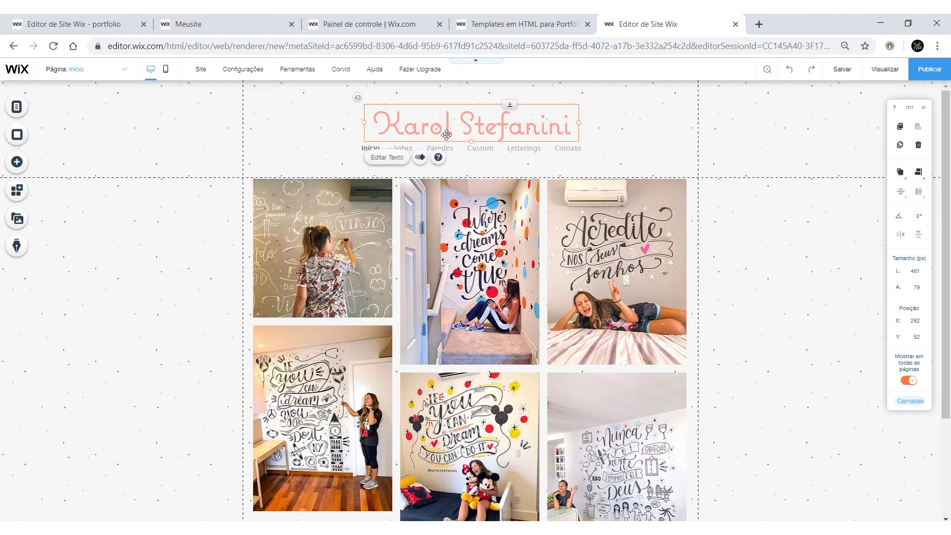
pyautogui.doubleClick(486, 129)
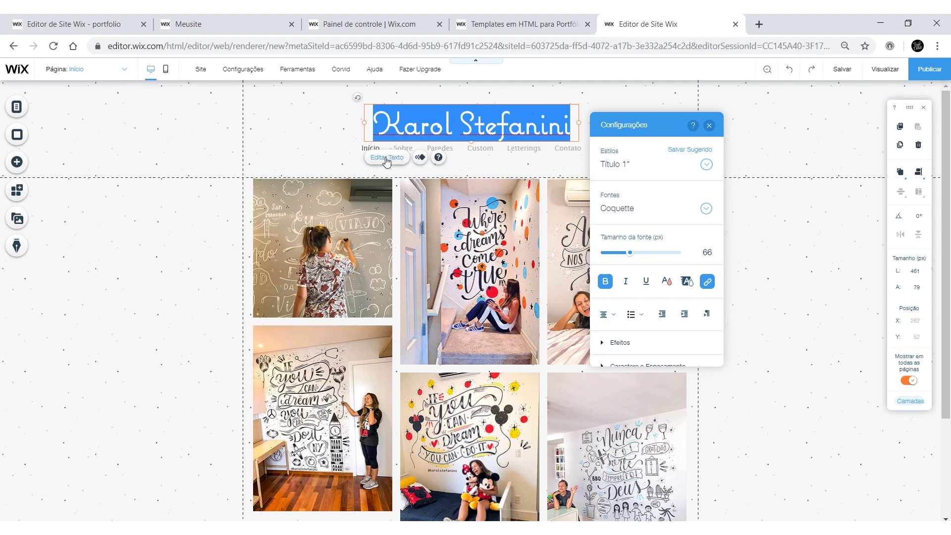
pyautogui.click(633, 253)
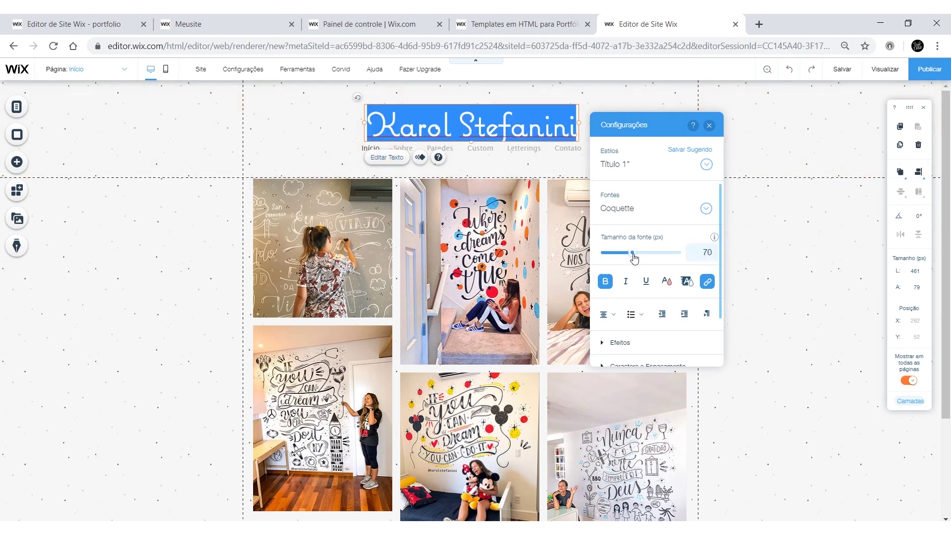
pyautogui.moveTo(629, 258); pyautogui.dragTo(626, 263)
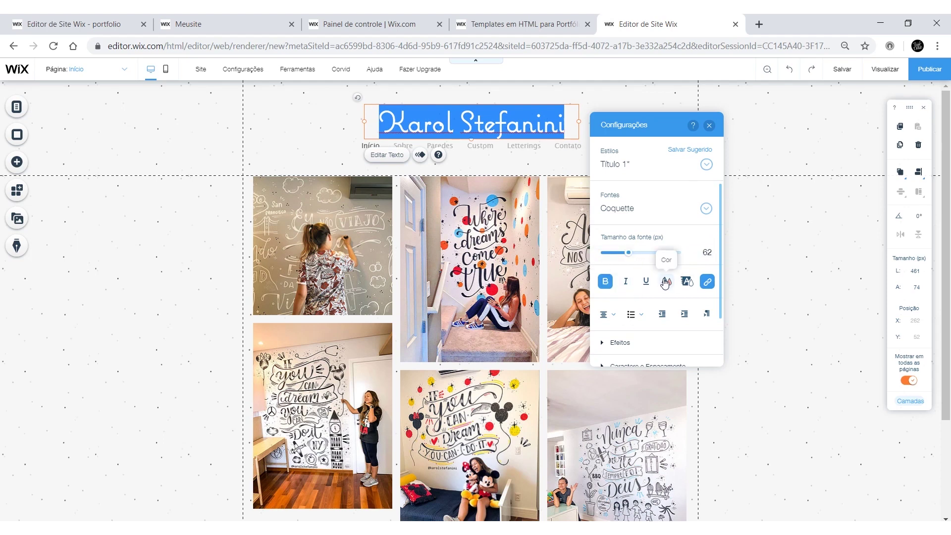
pyautogui.click(557, 149)
# Step: Resize the navigation menu to 69 px high and apply a new design preset
pyautogui.click(555, 149)
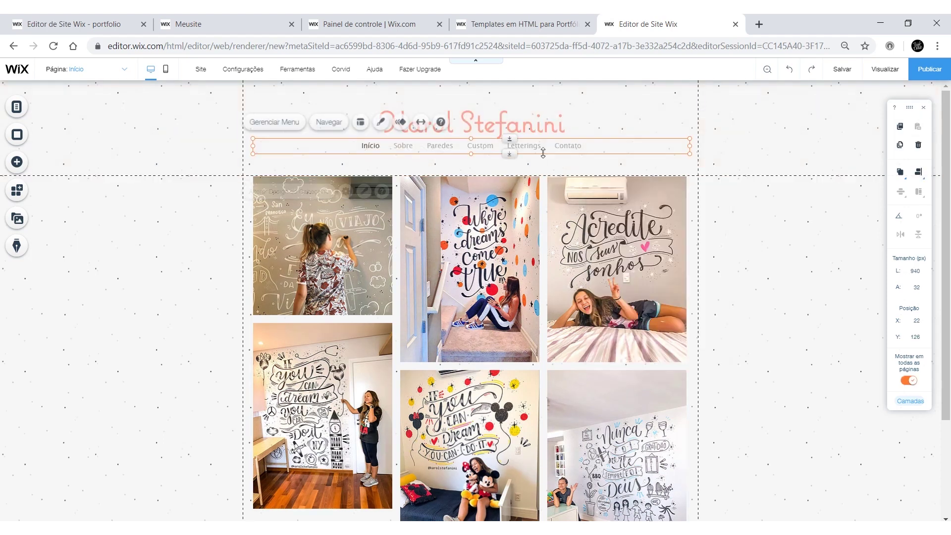
pyautogui.moveTo(472, 153); pyautogui.dragTo(470, 175)
pyautogui.moveTo(471, 139); pyautogui.dragTo(472, 144)
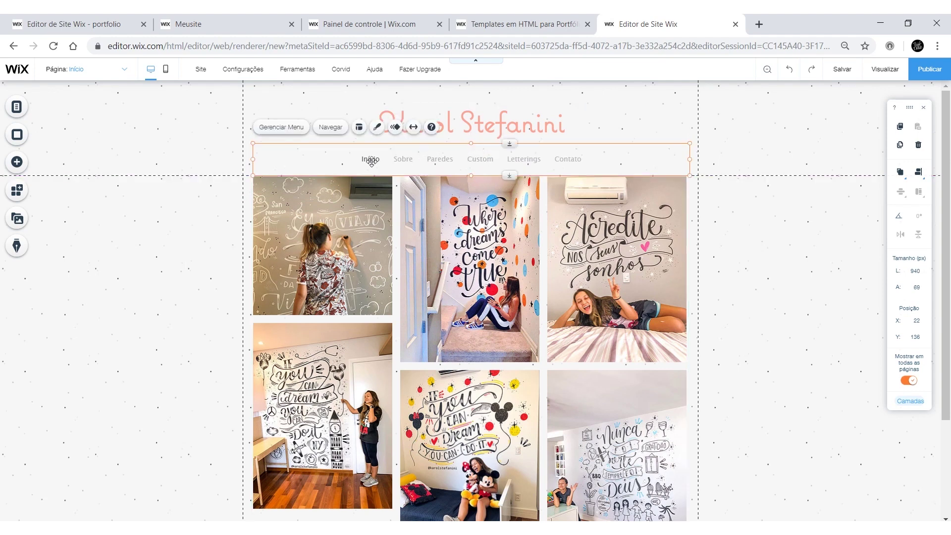
pyautogui.click(377, 127)
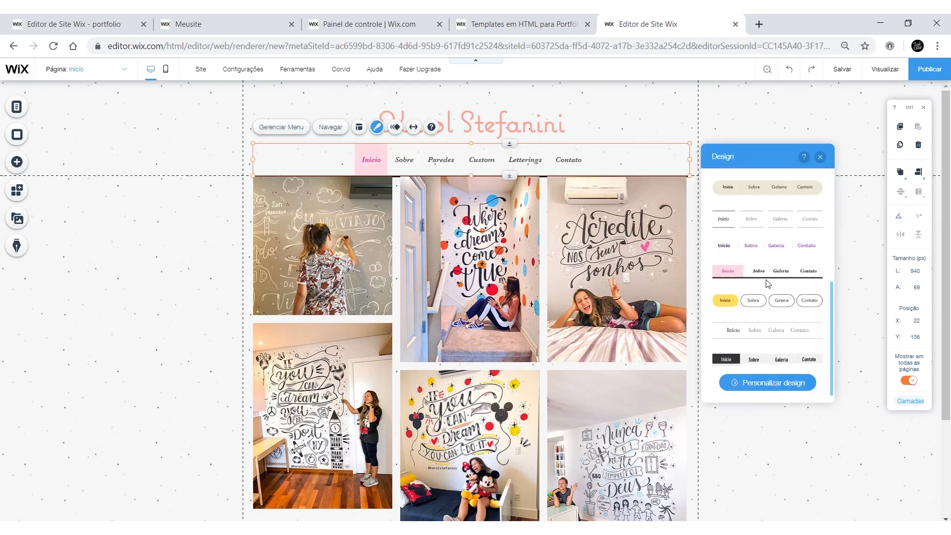
pyautogui.click(769, 382)
pyautogui.click(816, 288)
pyautogui.scroll(-2, 768, 322)
pyautogui.moveTo(741, 357); pyautogui.dragTo(745, 356)
pyautogui.click(519, 240)
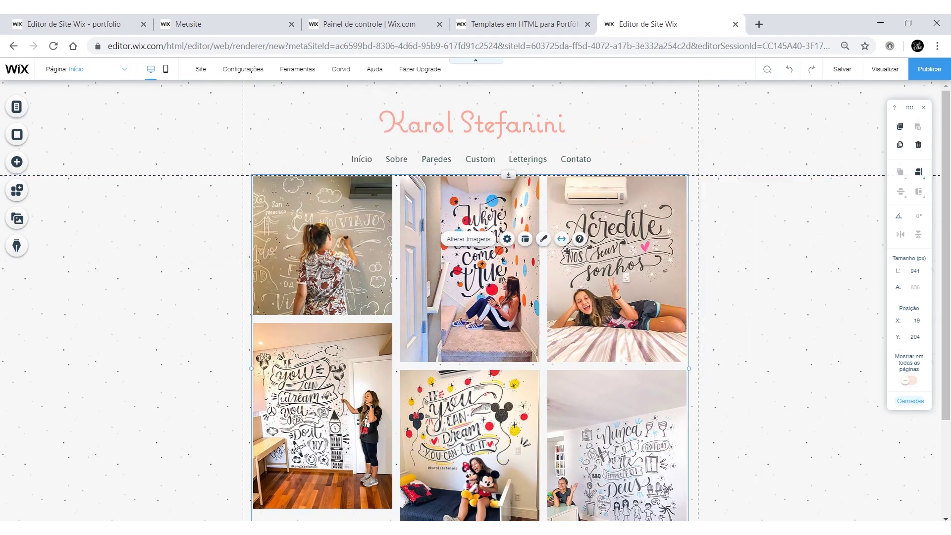
# Step: Set the Início gallery's 'Ao clicar na imagem' option to 'Abrir link'
pyautogui.click(508, 240)
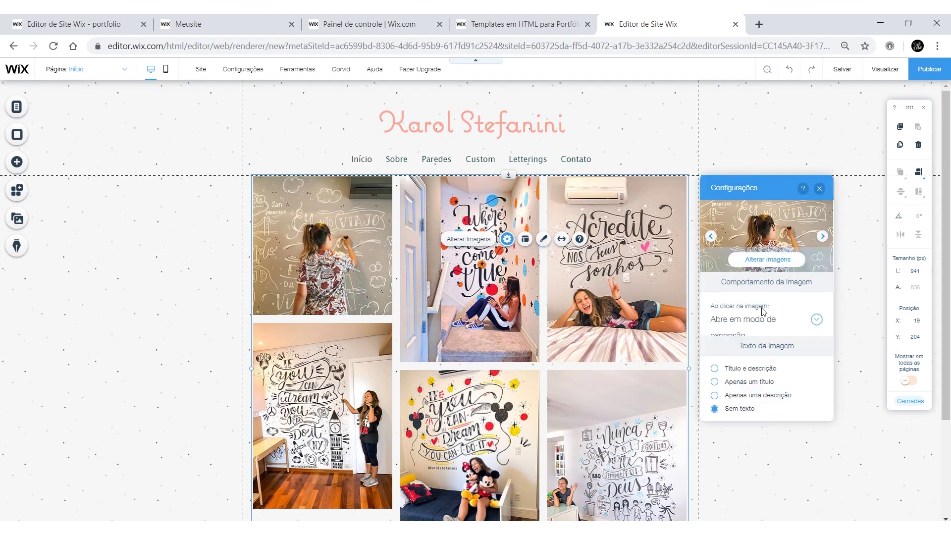
pyautogui.click(816, 322)
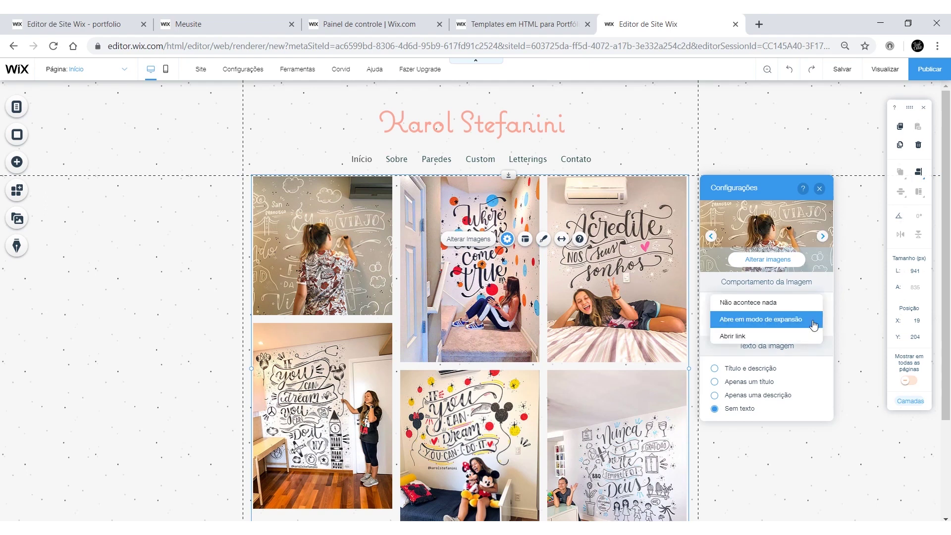
pyautogui.click(779, 339)
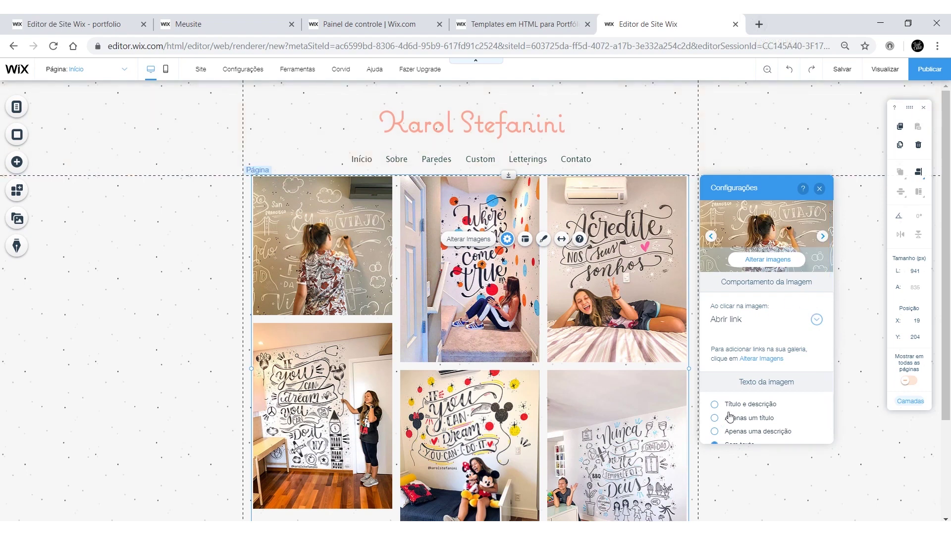
pyautogui.click(740, 323)
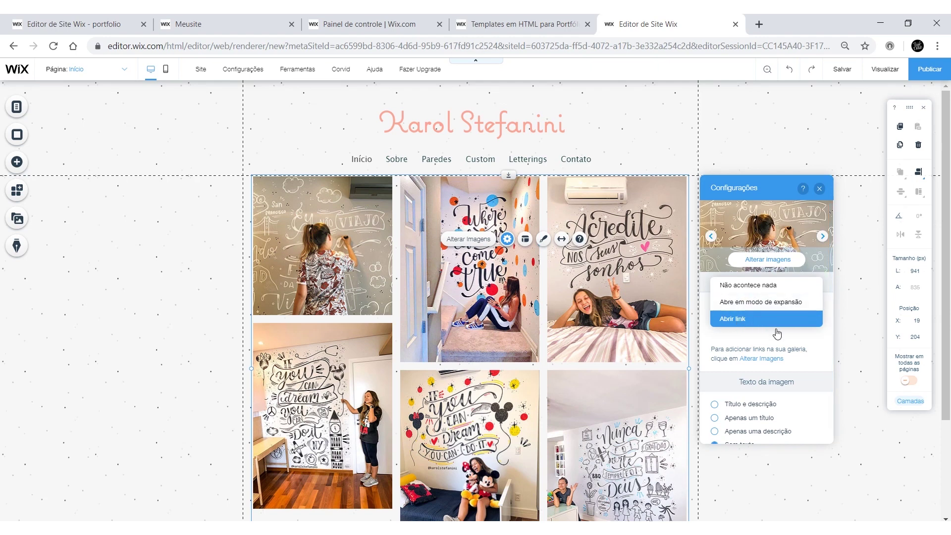
pyautogui.click(845, 344)
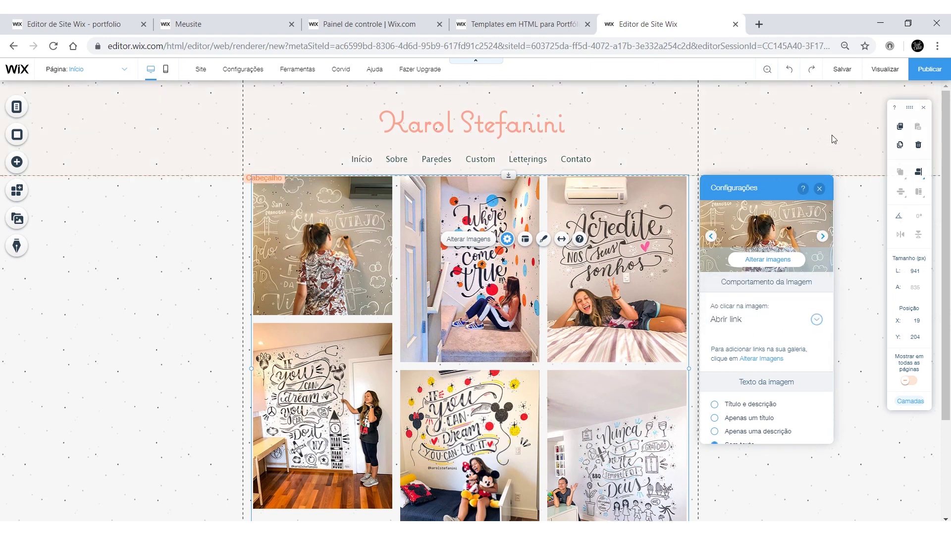
pyautogui.scroll(-3, 644, 307)
pyautogui.click(485, 476)
# Step: Delete the Flickr and Twitter icons from the footer social bar
pyautogui.click(493, 459)
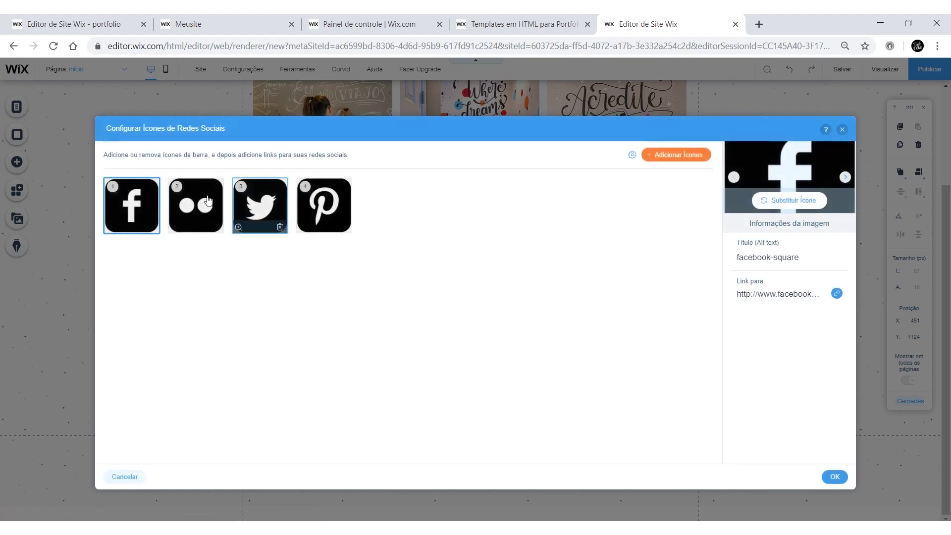
pyautogui.click(201, 209)
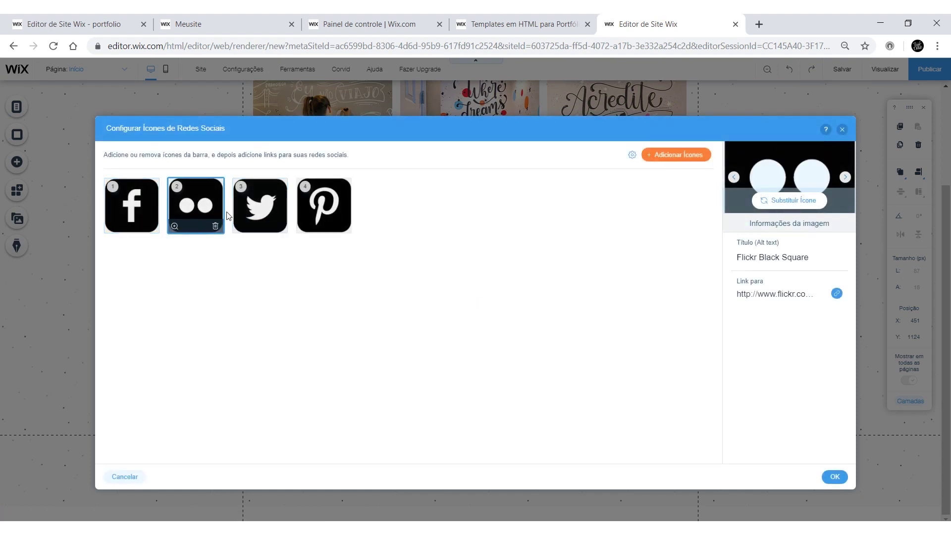
pyautogui.press('Delete')
pyautogui.click(199, 211)
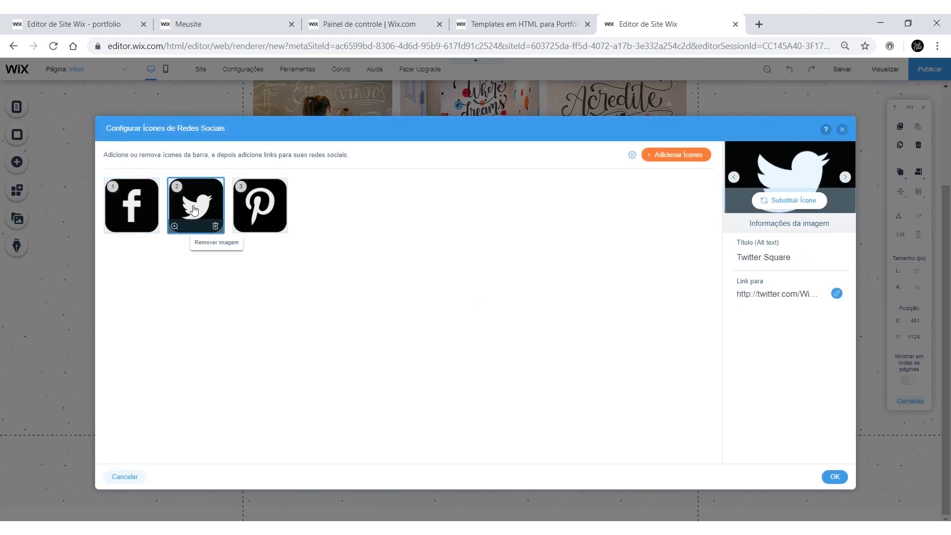
pyautogui.press('Delete')
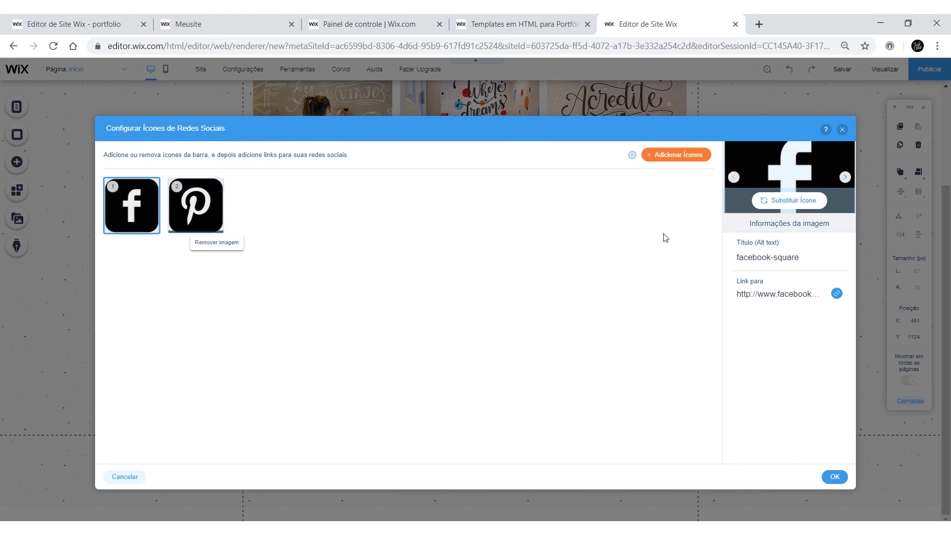
# Step: Browse the extra social icon library and close it without adding any icons
pyautogui.click(700, 157)
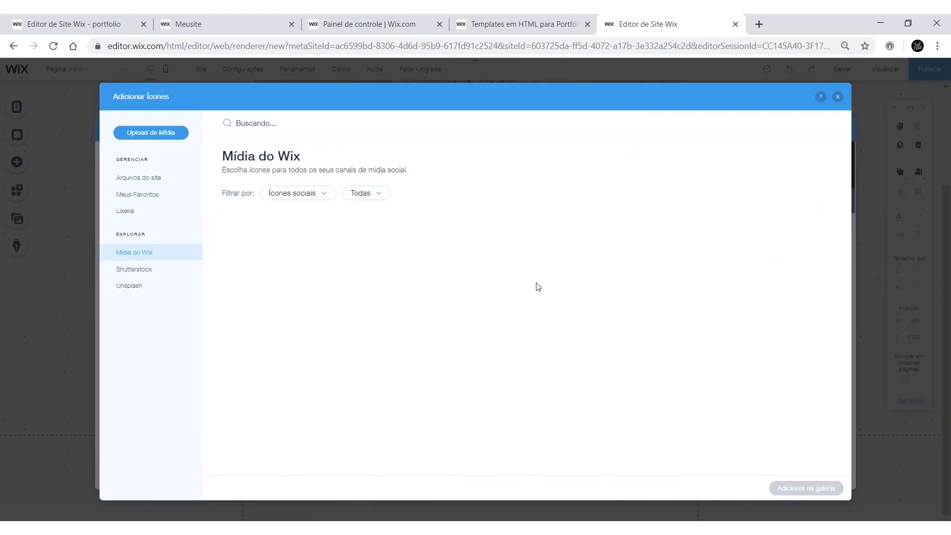
pyautogui.scroll(-5, 456, 291)
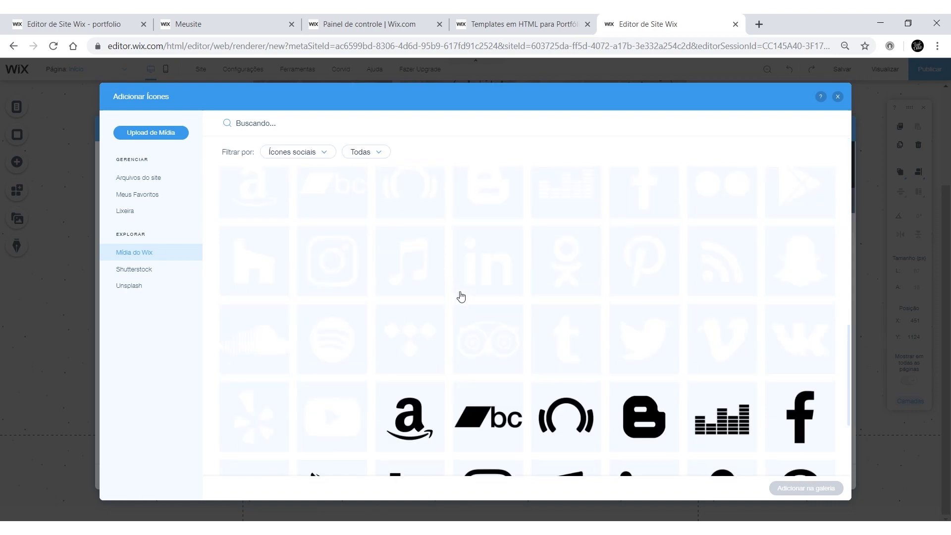
pyautogui.scroll(-10, 463, 302)
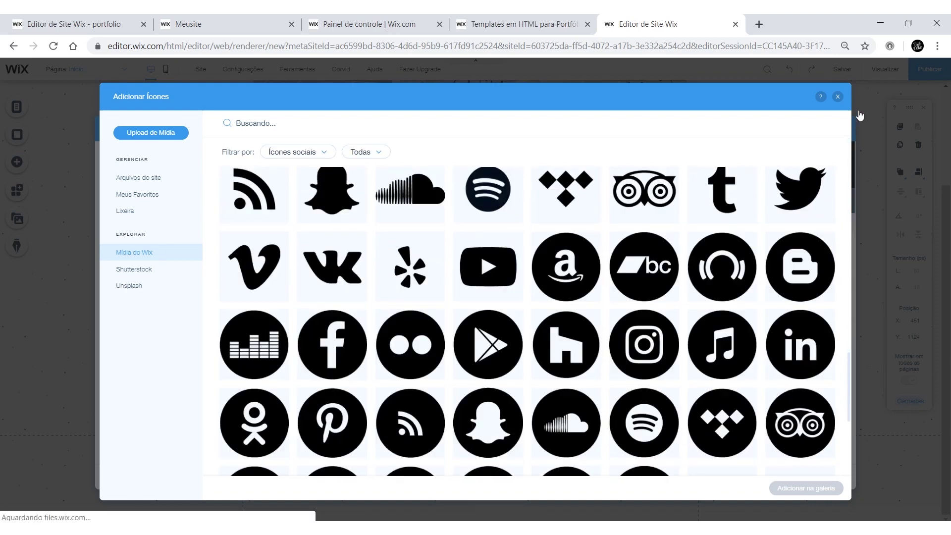
pyautogui.scroll(-5, 817, 255)
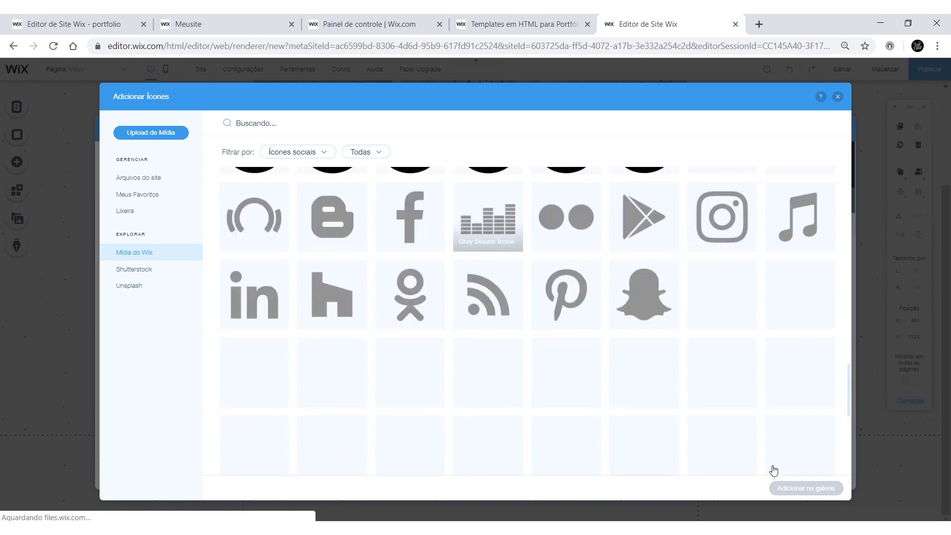
pyautogui.press('Escape')
pyautogui.click(16, 107)
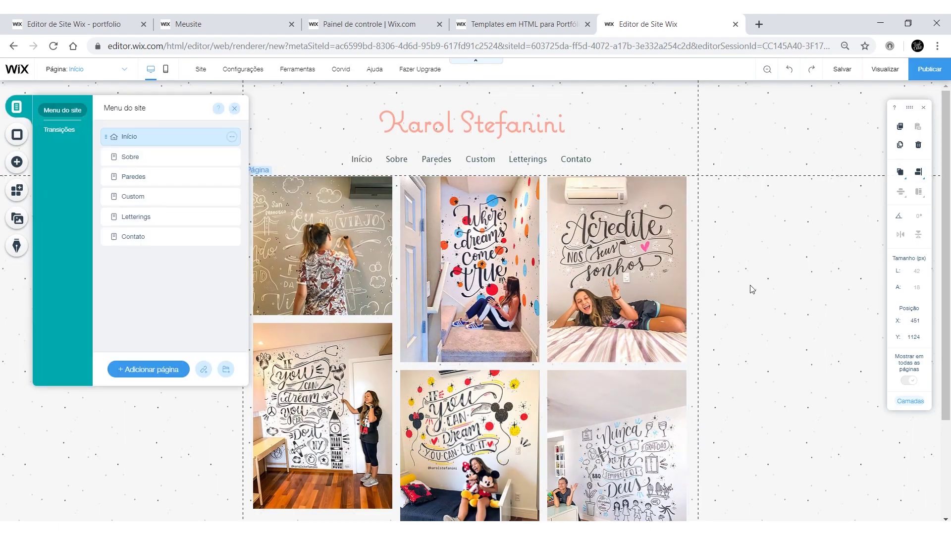
# Step: Switch to the Sobre page in the site menu and close the pages panel
pyautogui.click(181, 157)
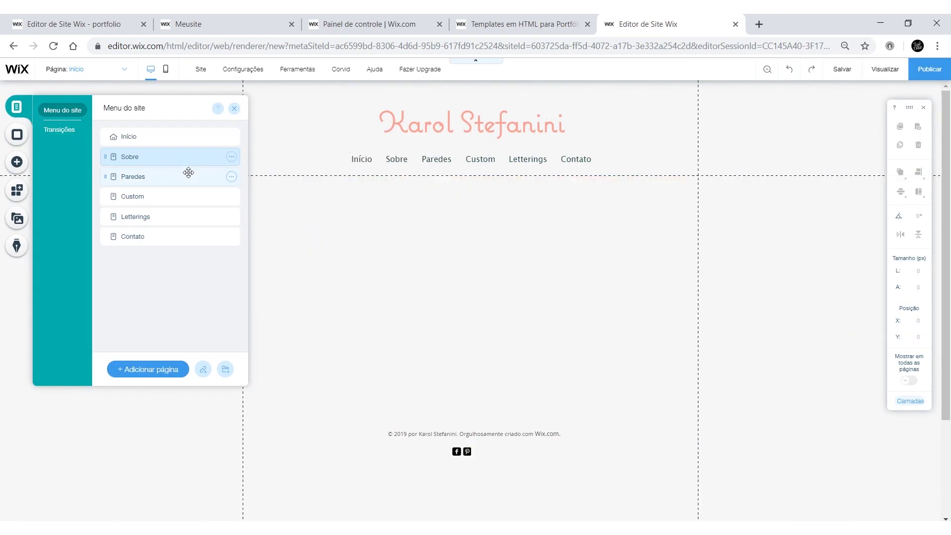
pyautogui.click(471, 232)
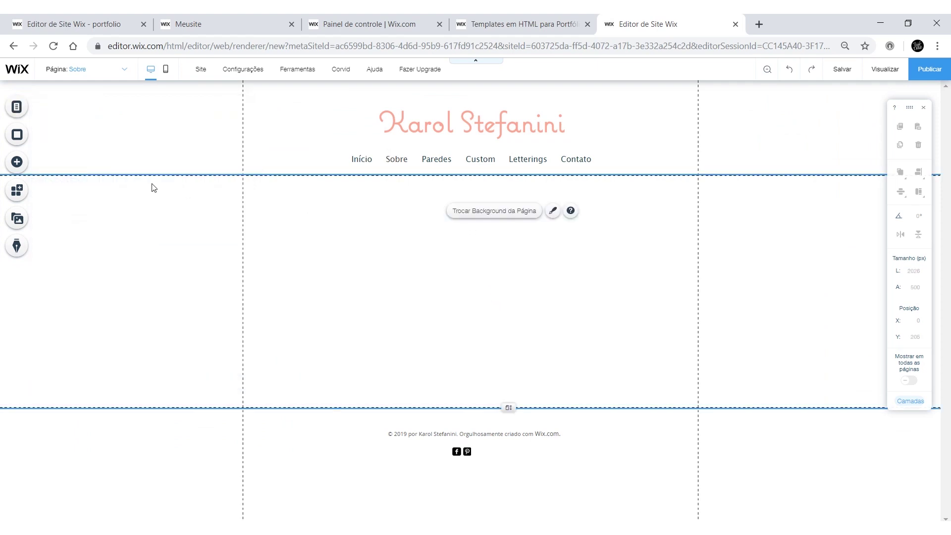
# Step: Add the 'Slider (esferas)' circular-image gallery from Galerias Slider to the Sobre page
pyautogui.click(21, 166)
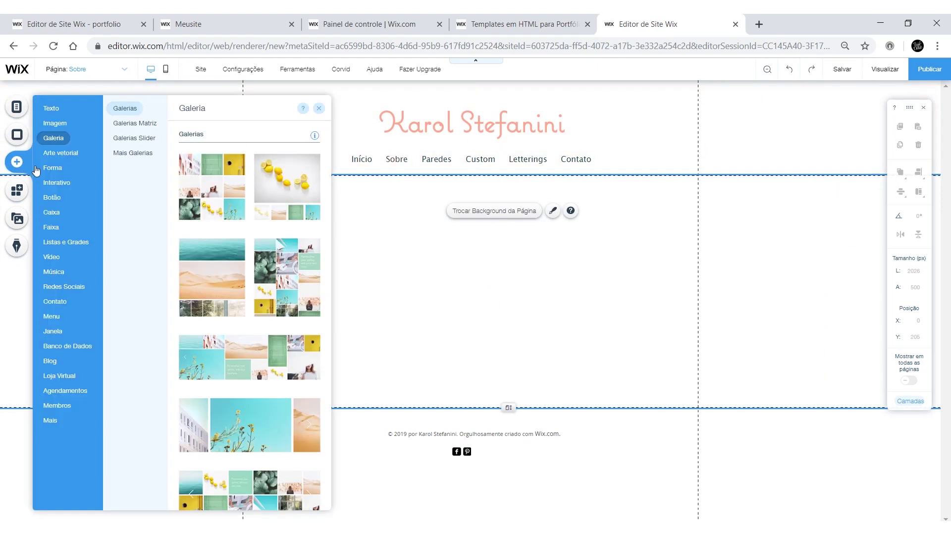
pyautogui.scroll(-5, 269, 282)
pyautogui.scroll(-3, 269, 282)
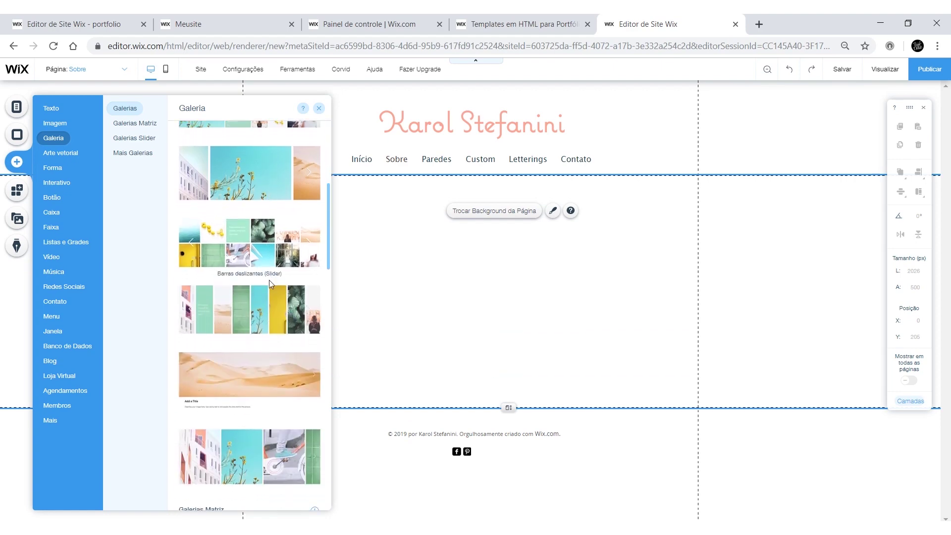
pyautogui.scroll(5, 271, 280)
pyautogui.scroll(2, 238, 243)
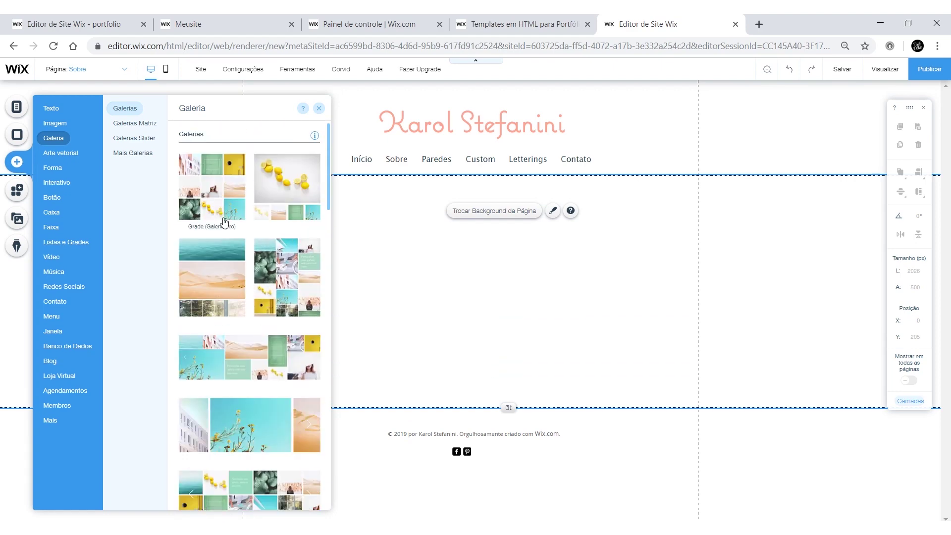
pyautogui.moveTo(149, 162)
pyautogui.moveTo(149, 127)
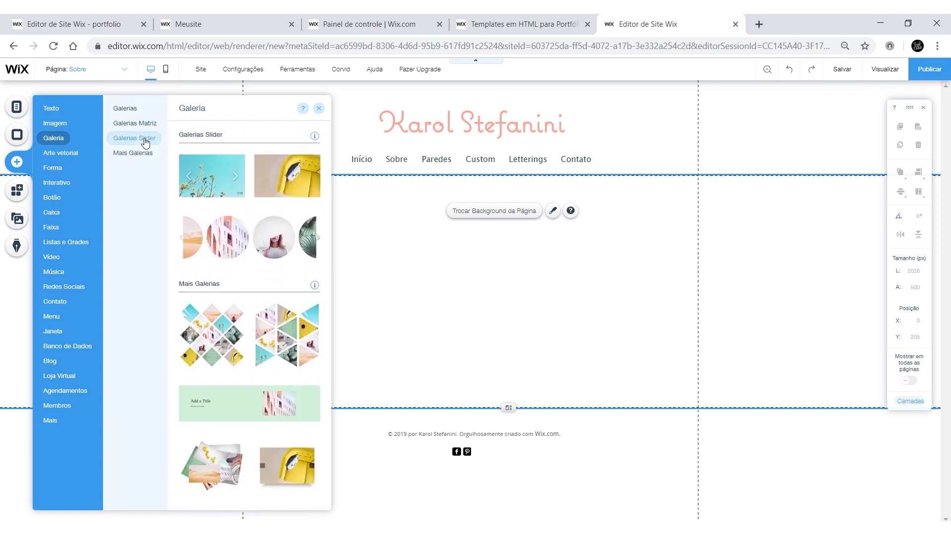
pyautogui.click(238, 244)
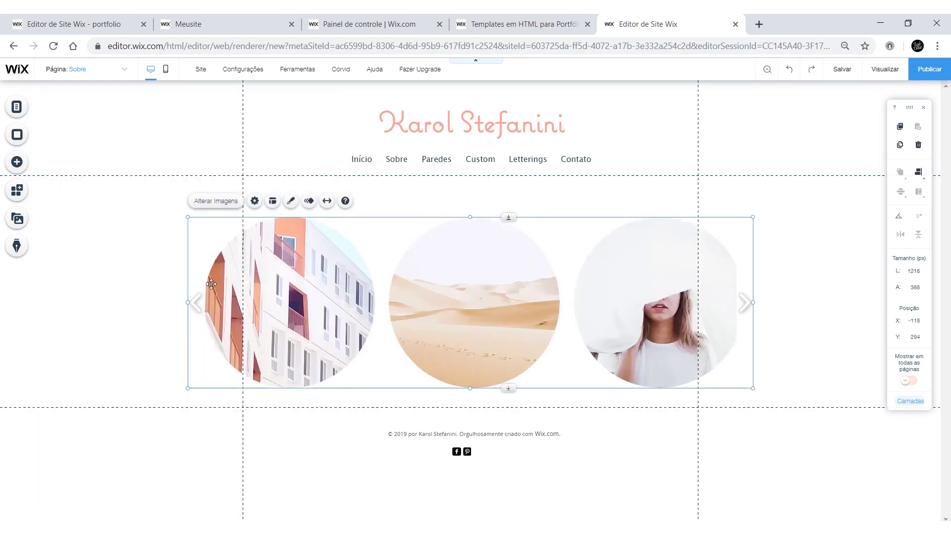
# Step: Narrow the slider from both sides and add the artist's photo from site files
pyautogui.moveTo(189, 302); pyautogui.dragTo(357, 302)
pyautogui.moveTo(754, 303); pyautogui.dragTo(567, 272)
pyautogui.click(17, 134)
pyautogui.click(393, 162)
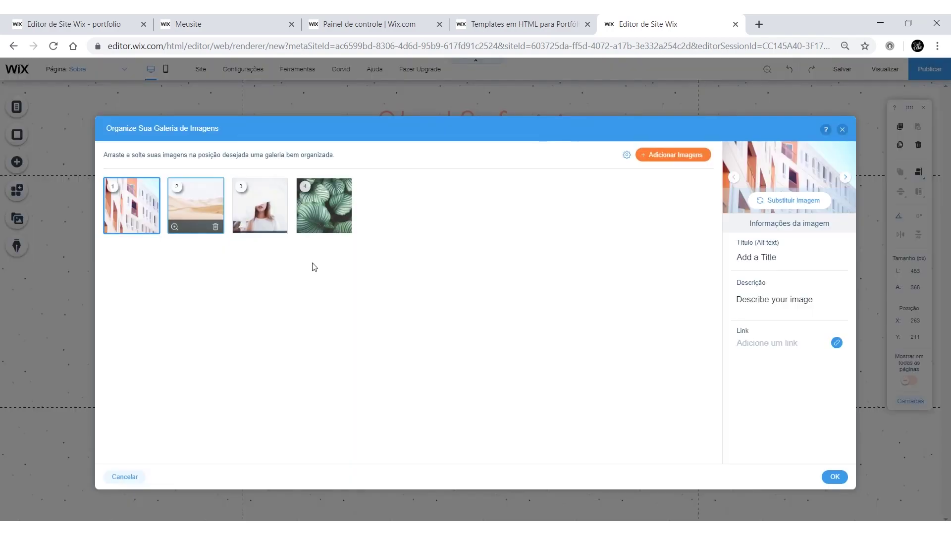
pyautogui.click(673, 155)
pyautogui.click(331, 218)
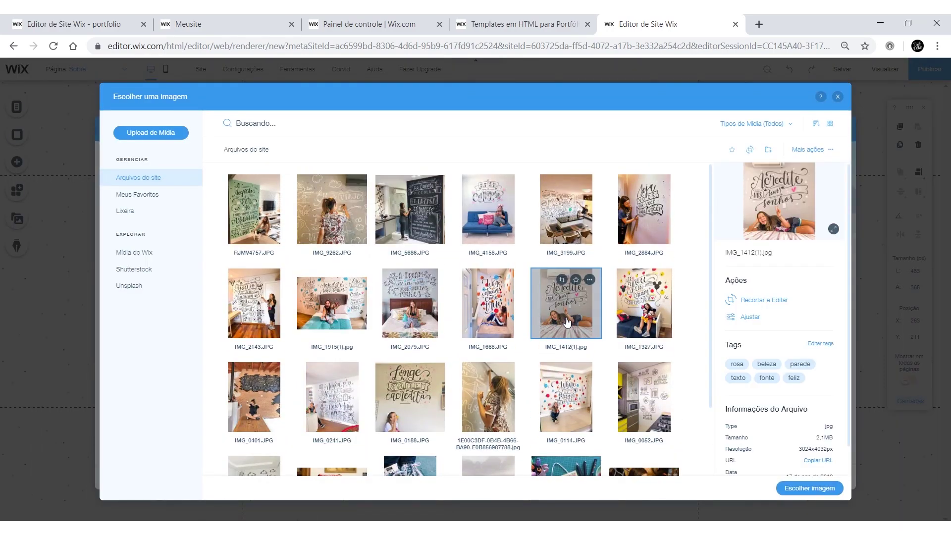
pyautogui.click(810, 488)
# Step: Place an 'Artista' heading below the circular photo and colour it pink
pyautogui.click(17, 162)
pyautogui.moveTo(257, 163); pyautogui.dragTo(480, 371)
pyautogui.click(422, 335)
pyautogui.click(632, 291)
pyautogui.click(615, 213)
# Step: Add a Título 2 text box below the Artista heading
pyautogui.click(17, 162)
pyautogui.click(240, 196)
pyautogui.moveTo(551, 315); pyautogui.dragTo(552, 401)
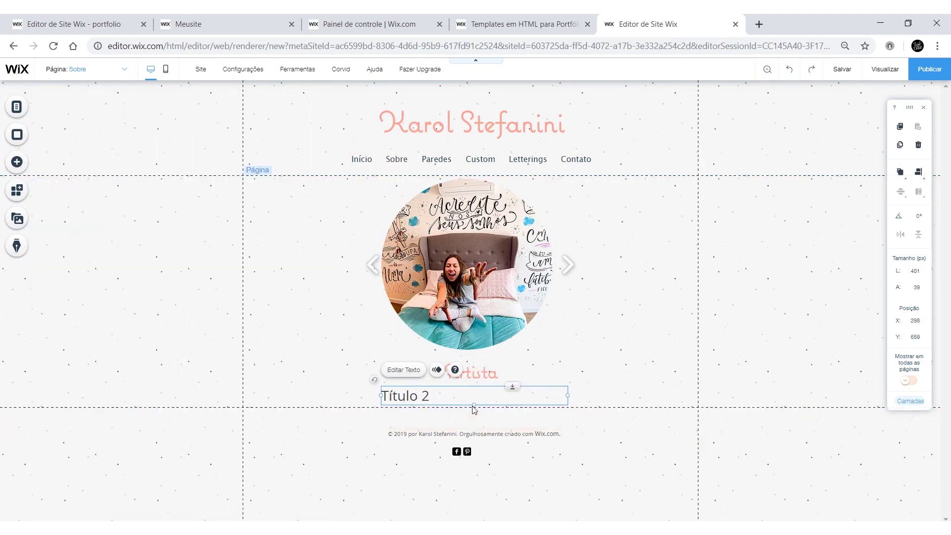
# Step: Make the Sobre welcome greeting text smaller and centred
pyautogui.doubleClick(428, 412)
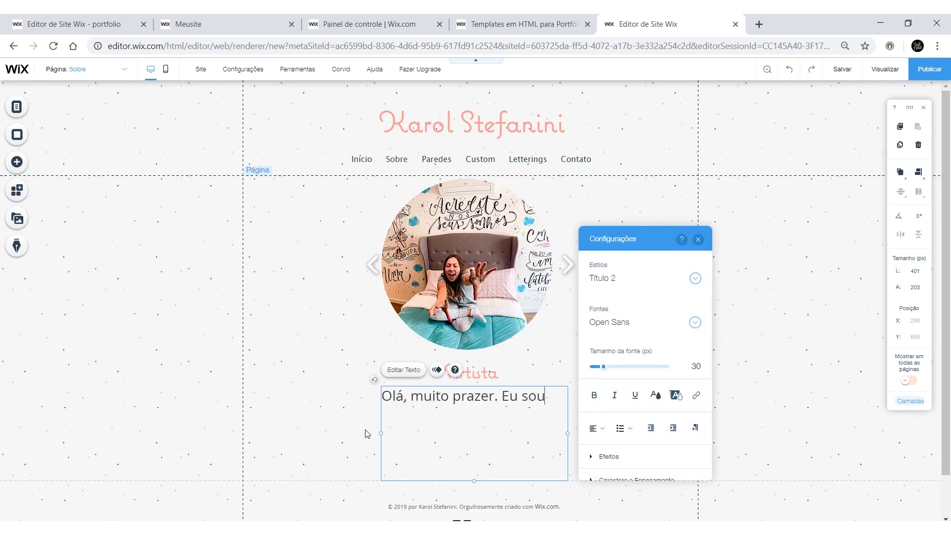
pyautogui.hotkey('ctrl', 'a')
pyautogui.moveTo(604, 367); pyautogui.dragTo(599, 367)
pyautogui.click(597, 429)
pyautogui.click(602, 450)
# Step: Switch to the Paredes page and bring up its background options
pyautogui.click(17, 106)
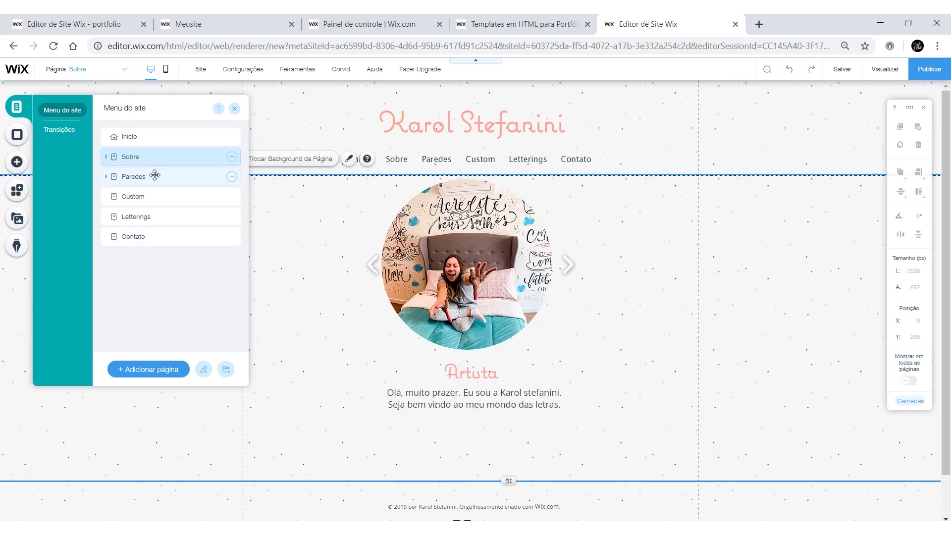
pyautogui.click(151, 176)
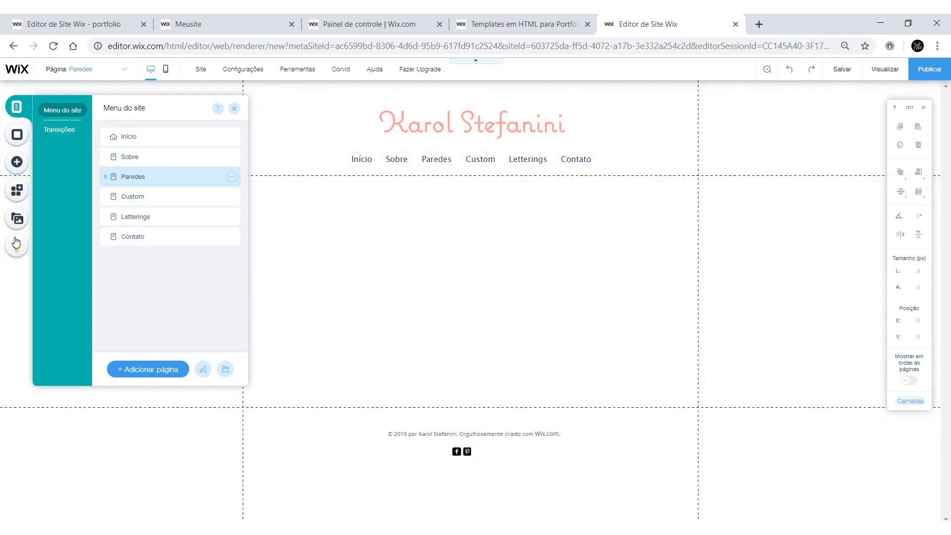
pyautogui.click(17, 134)
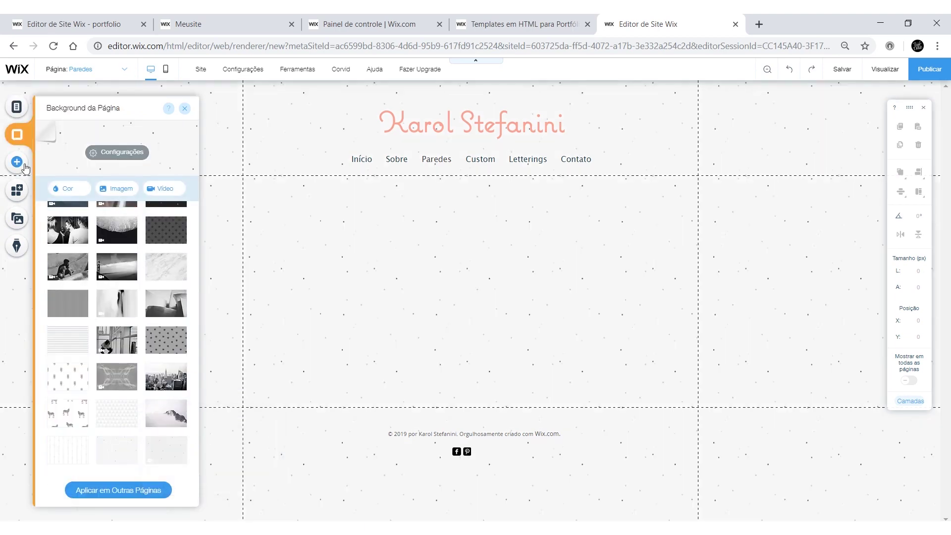
# Step: Give Paredes a dotted background, add a mosaic gallery and remove all its sample images
pyautogui.click(17, 161)
pyautogui.click(280, 282)
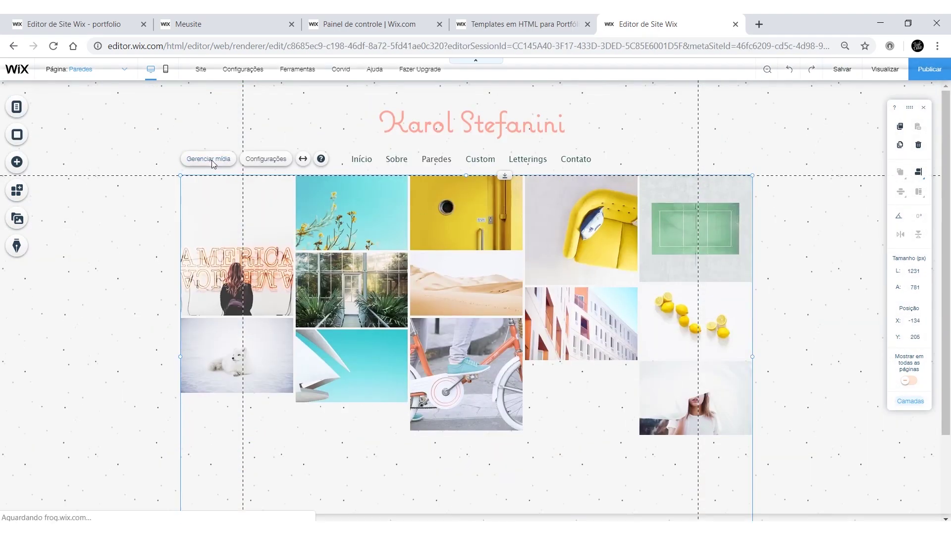
pyautogui.click(205, 157)
pyautogui.click(138, 226)
pyautogui.click(139, 227)
pyautogui.click(139, 226)
pyautogui.click(139, 226)
pyautogui.click(139, 227)
pyautogui.click(138, 227)
pyautogui.click(138, 227)
pyautogui.click(138, 226)
pyautogui.click(139, 227)
pyautogui.click(621, 154)
# Step: Fill the gallery with four wall mural photos from the site files
pyautogui.click(488, 218)
pyautogui.click(566, 313)
pyautogui.click(254, 219)
pyautogui.click(332, 313)
pyautogui.click(410, 312)
pyautogui.scroll(2, 410, 312)
pyautogui.click(807, 488)
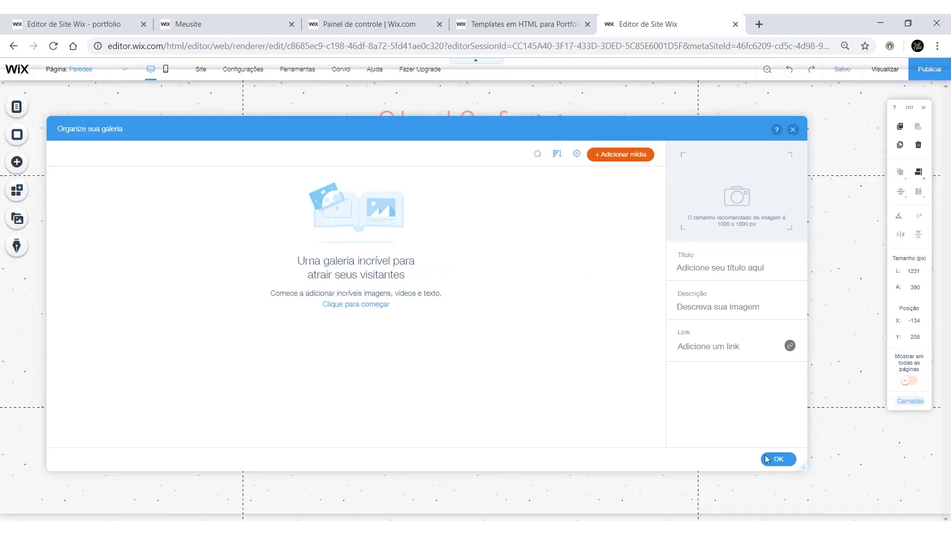
pyautogui.click(776, 459)
# Step: Switch the Paredes gallery to a tiled layout
pyautogui.click(56, 169)
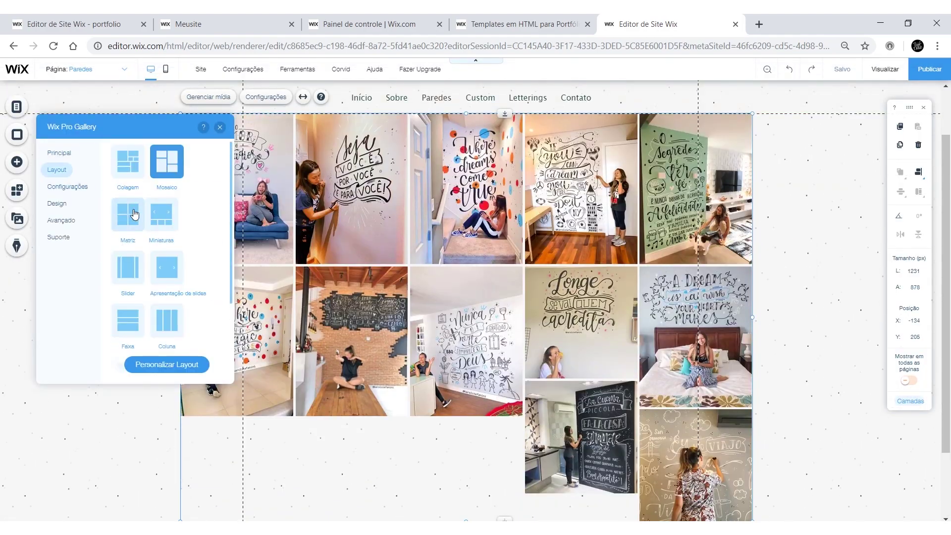
pyautogui.click(128, 261)
pyautogui.scroll(-1, 128, 262)
pyautogui.scroll(-10, 446, 298)
pyautogui.press('Escape')
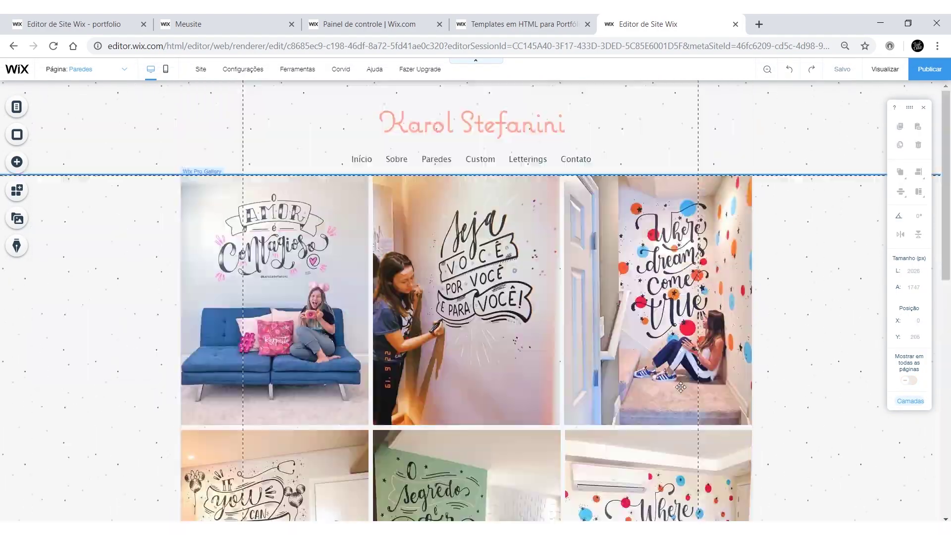
pyautogui.scroll(15, 642, 246)
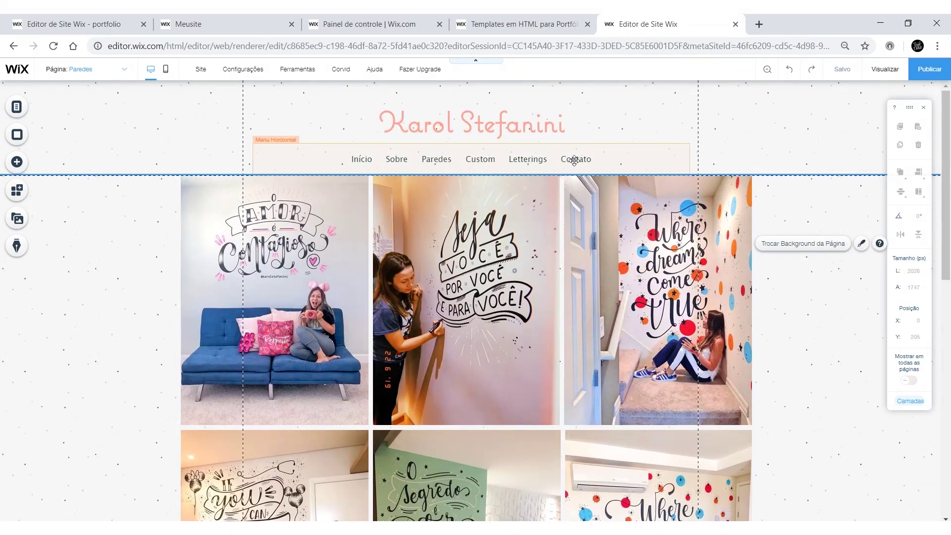
# Step: Switch to the Contato page and apply the dotted page background
pyautogui.click(17, 110)
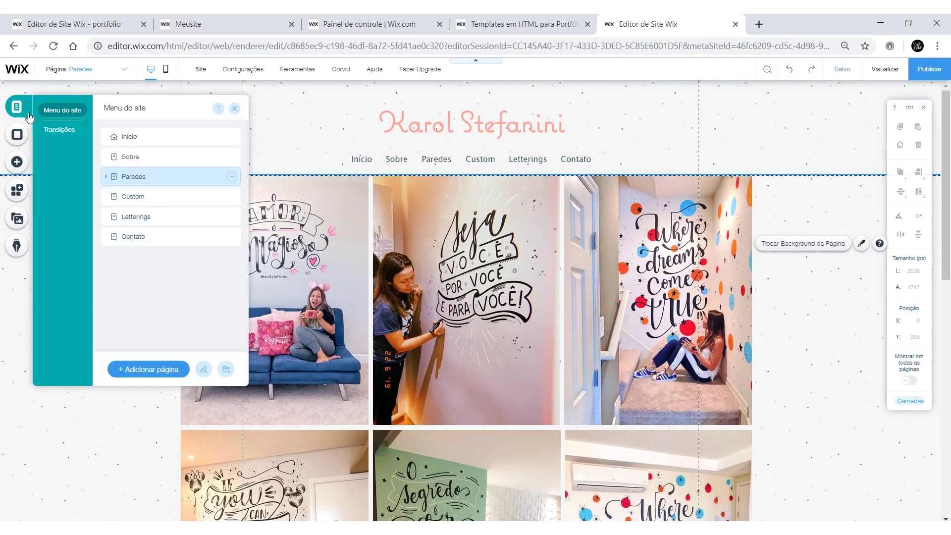
pyautogui.click(148, 238)
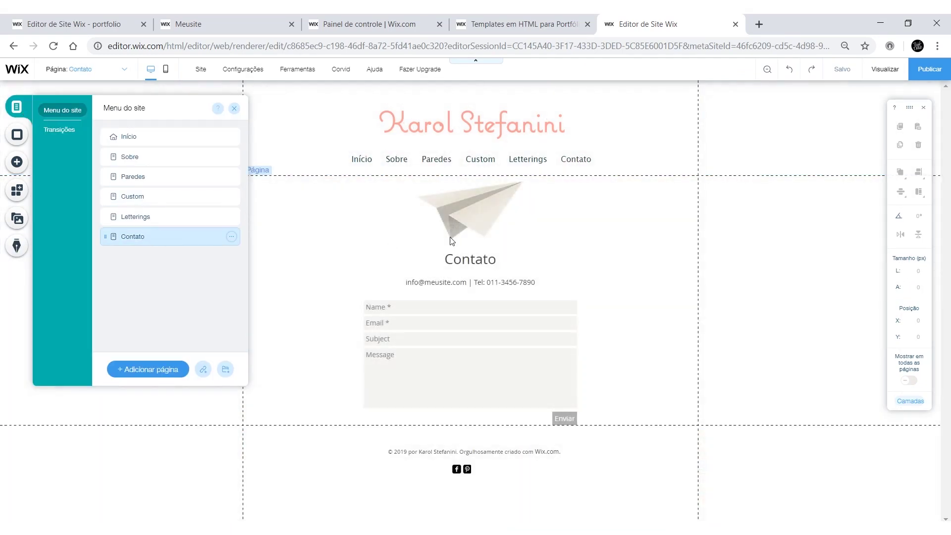
pyautogui.click(17, 134)
pyautogui.click(117, 337)
# Step: Edit the contact-info text and rename the form fields to Assunto and Mensagem
pyautogui.doubleClick(453, 282)
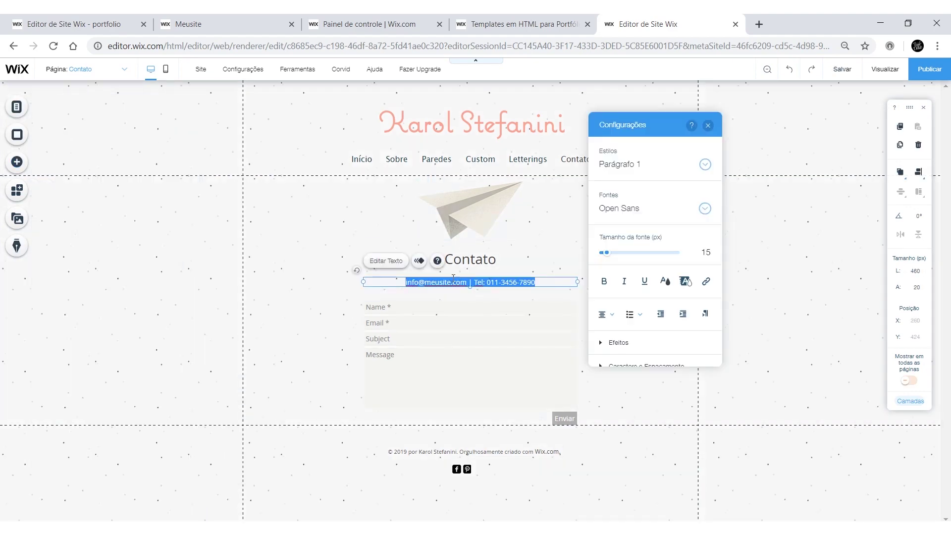
pyautogui.click(342, 336)
pyautogui.click(371, 284)
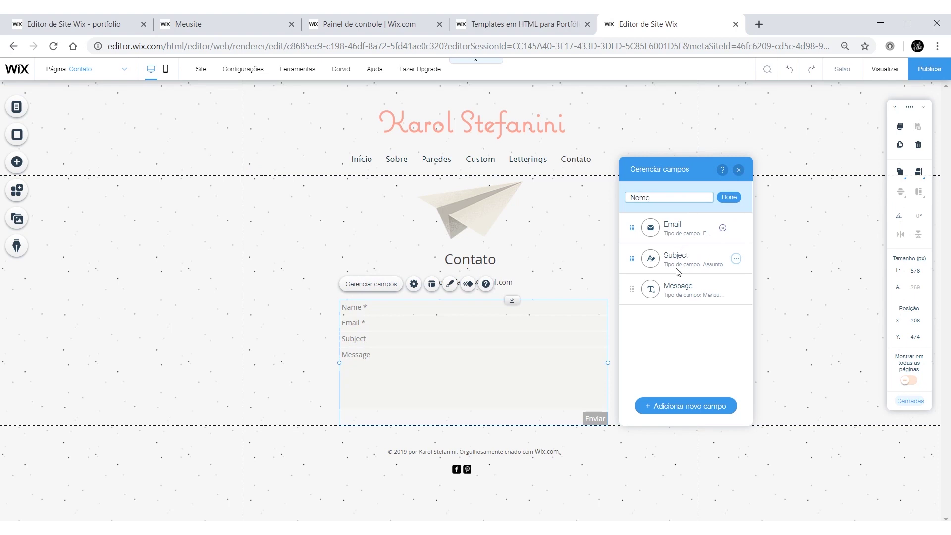
pyautogui.doubleClick(679, 255)
pyautogui.write('Assunto')
pyautogui.doubleClick(652, 302)
# Step: Make the contact form fields white and the send button salmon
pyautogui.click(729, 289)
pyautogui.click(449, 284)
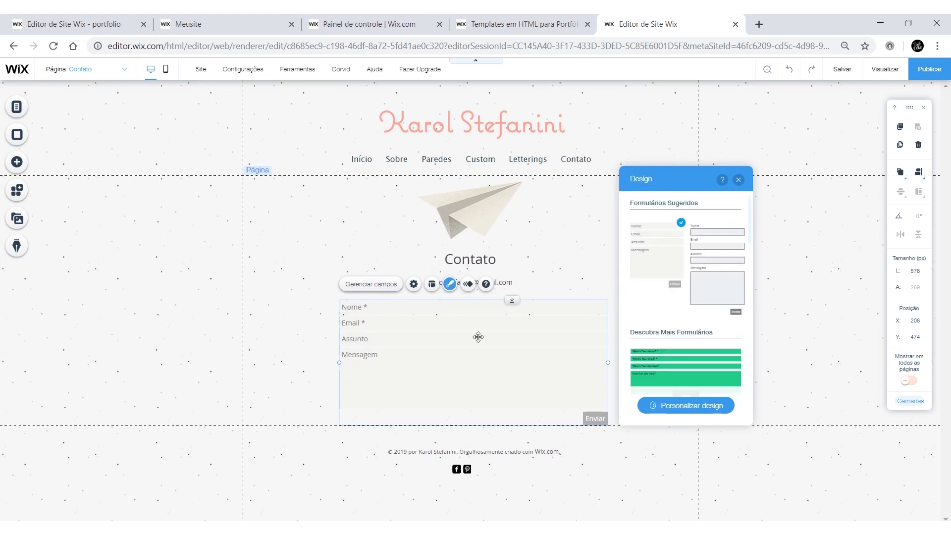
pyautogui.click(686, 401)
pyautogui.click(662, 266)
pyautogui.click(734, 292)
pyautogui.click(637, 257)
pyautogui.click(734, 329)
pyautogui.click(701, 259)
# Step: Keep the form in a single column and colour its text salmon
pyautogui.click(658, 230)
pyautogui.click(631, 347)
pyautogui.click(733, 302)
pyautogui.click(691, 263)
pyautogui.click(772, 183)
pyautogui.click(396, 157)
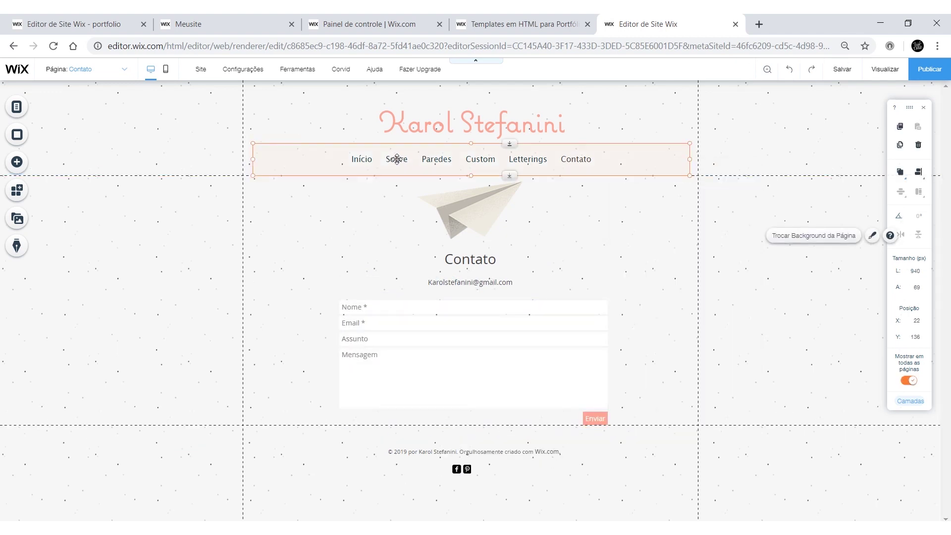
# Step: Go to the Início page and open its mosaic gallery's settings
pyautogui.click(16, 108)
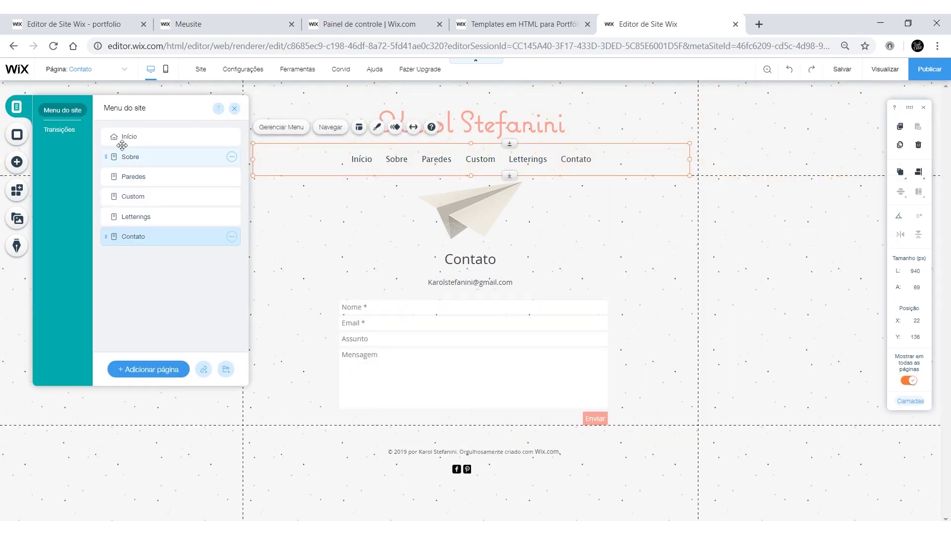
pyautogui.click(167, 140)
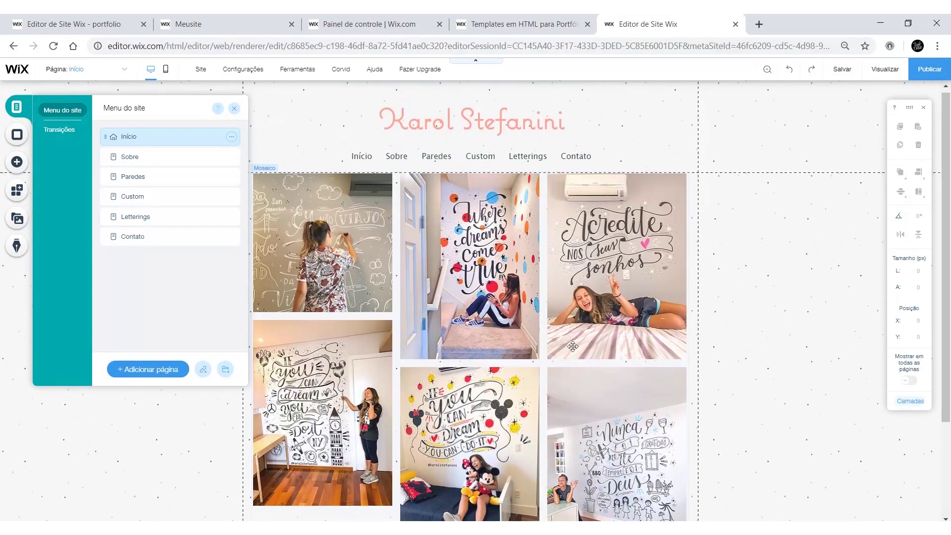
pyautogui.click(590, 263)
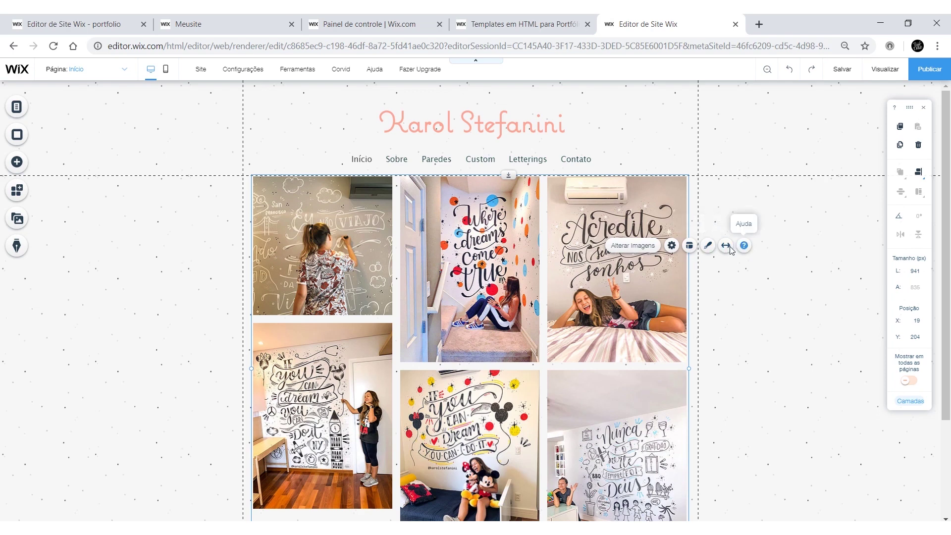
pyautogui.click(672, 246)
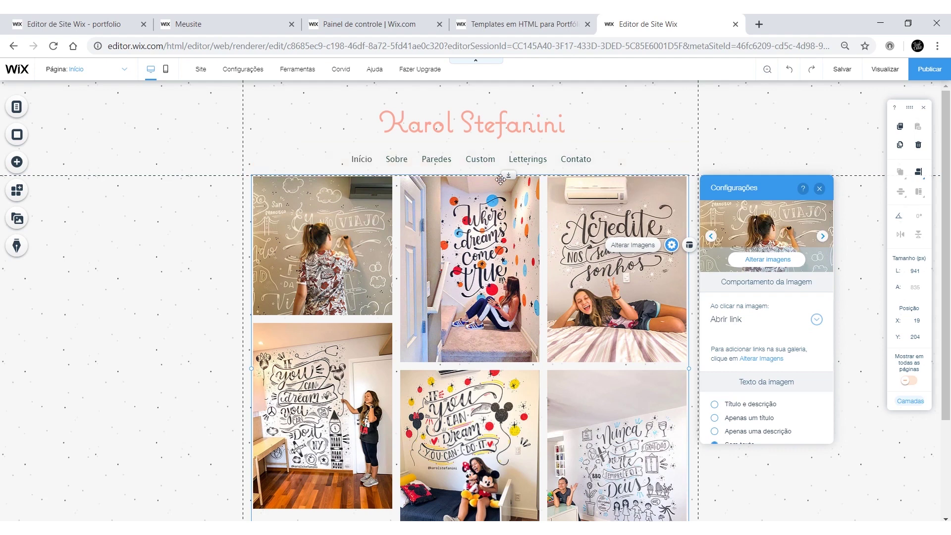
# Step: Switch to the Paredes page via the site menu
pyautogui.click(437, 160)
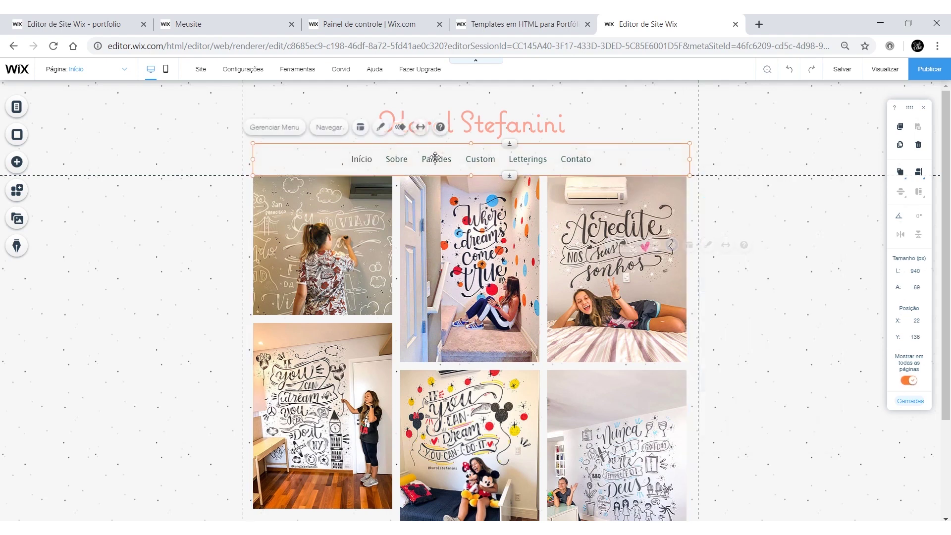
pyautogui.click(16, 106)
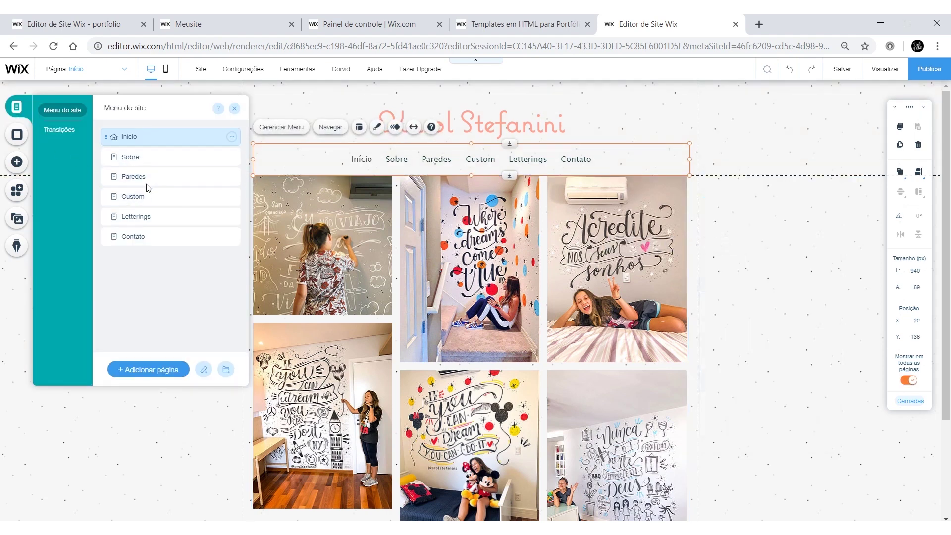
pyautogui.click(133, 176)
# Step: Title the first Paredes photo 'Parede Disney' and add its hand-made-with-markers description
pyautogui.click(483, 257)
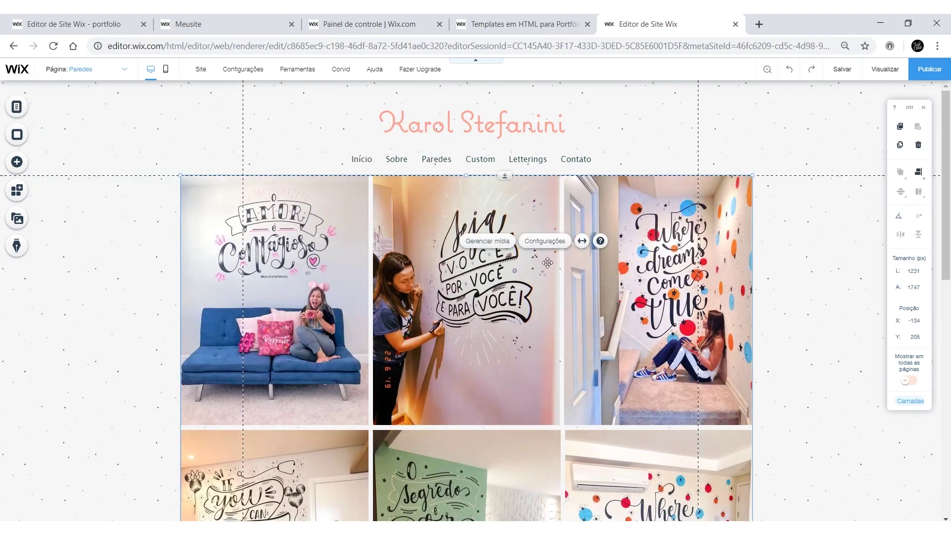
pyautogui.click(495, 242)
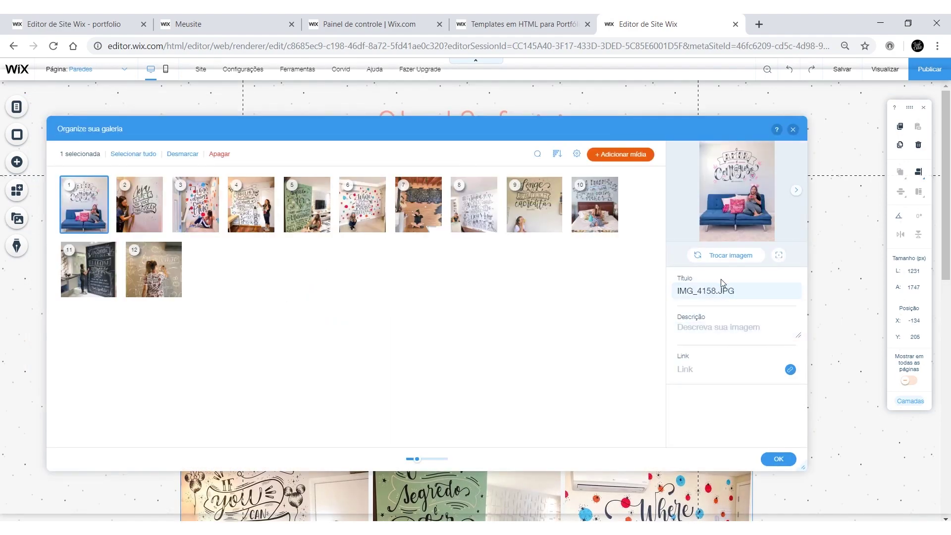
pyautogui.click(734, 287)
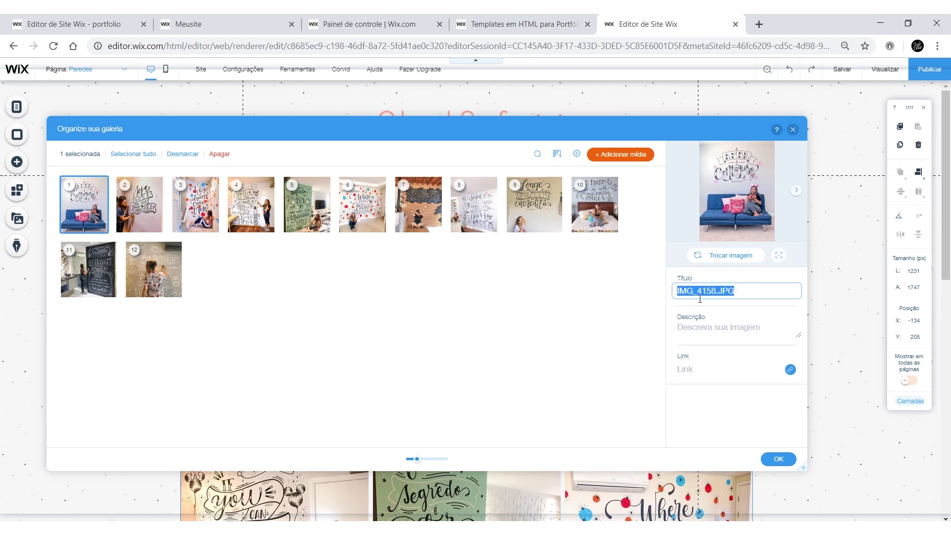
pyautogui.write('Parede ')
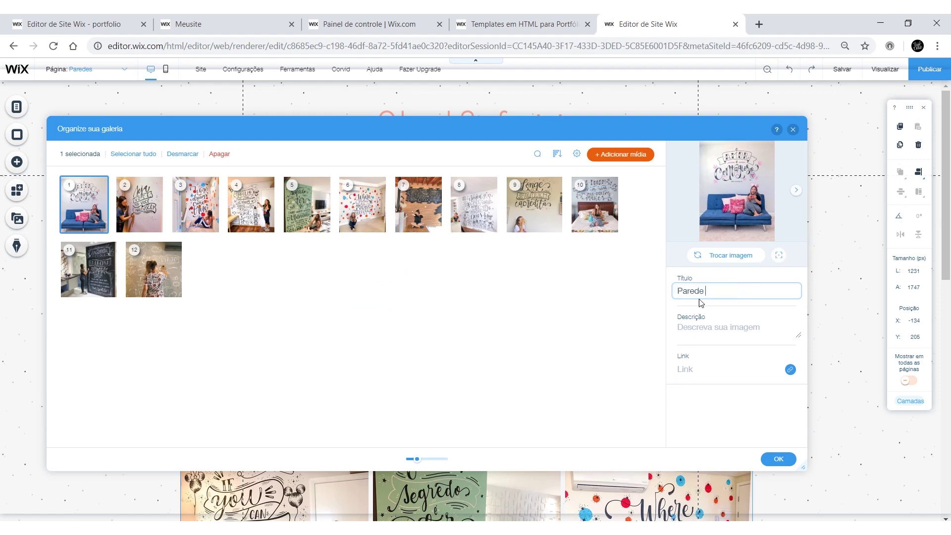
pyautogui.write('Disney')
pyautogui.click(763, 327)
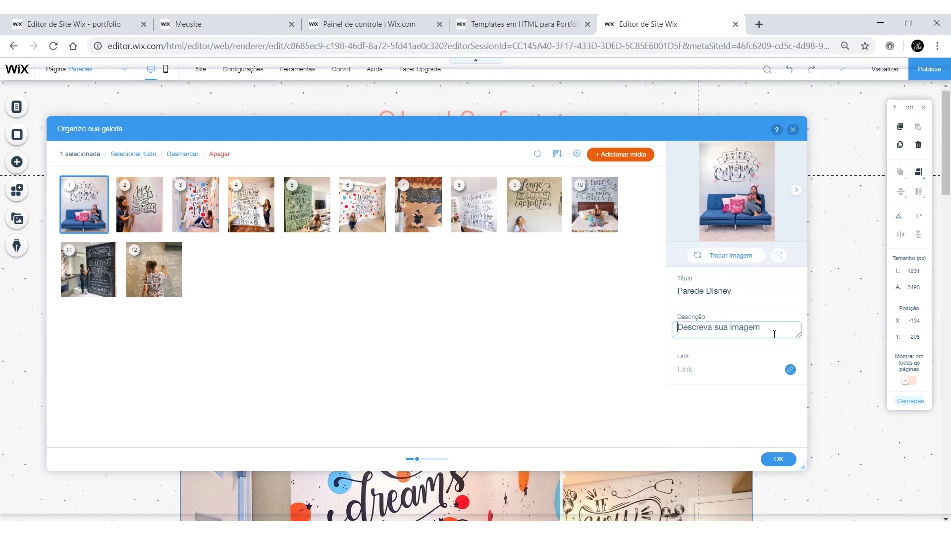
pyautogui.write('Tra')
pyautogui.write('rcador')
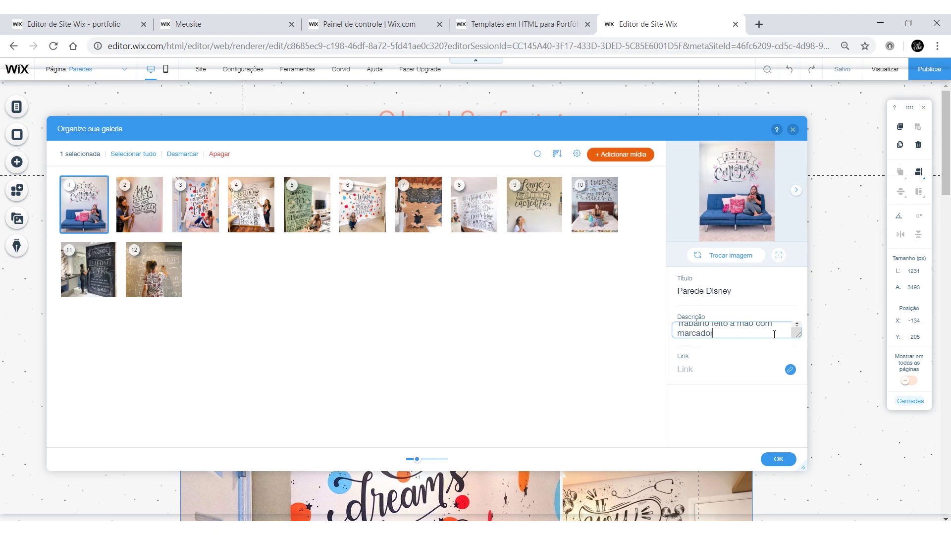
# Step: Cancel the photo's Link para options without a link and apply the photo details
pyautogui.click(740, 370)
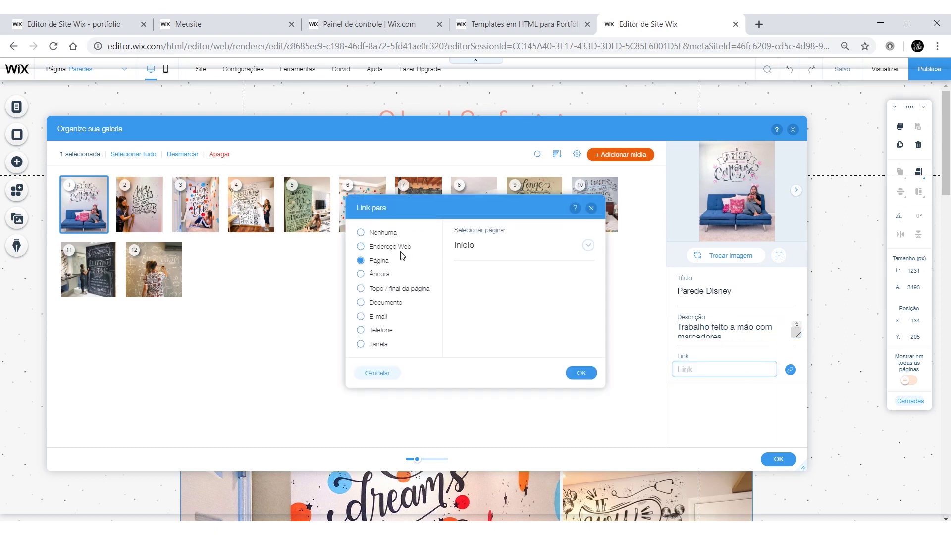
pyautogui.click(401, 247)
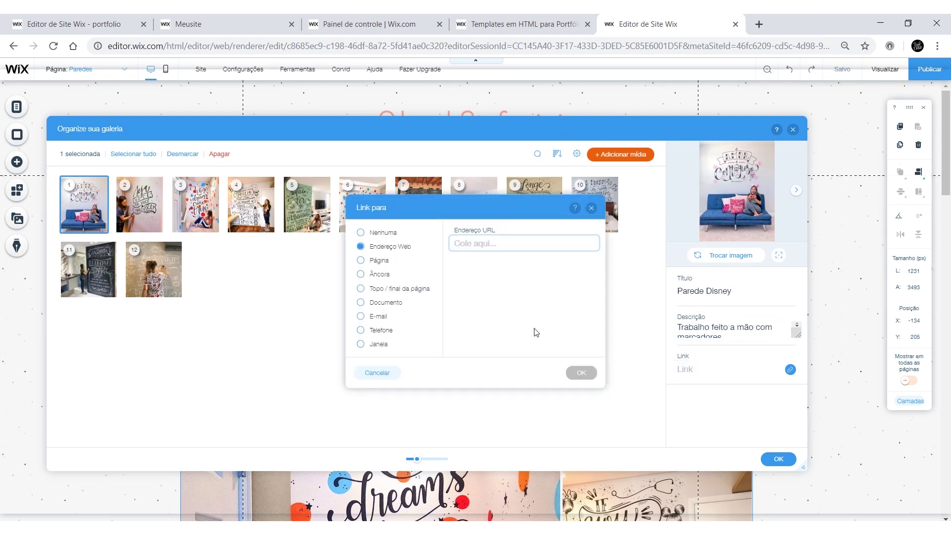
pyautogui.click(582, 373)
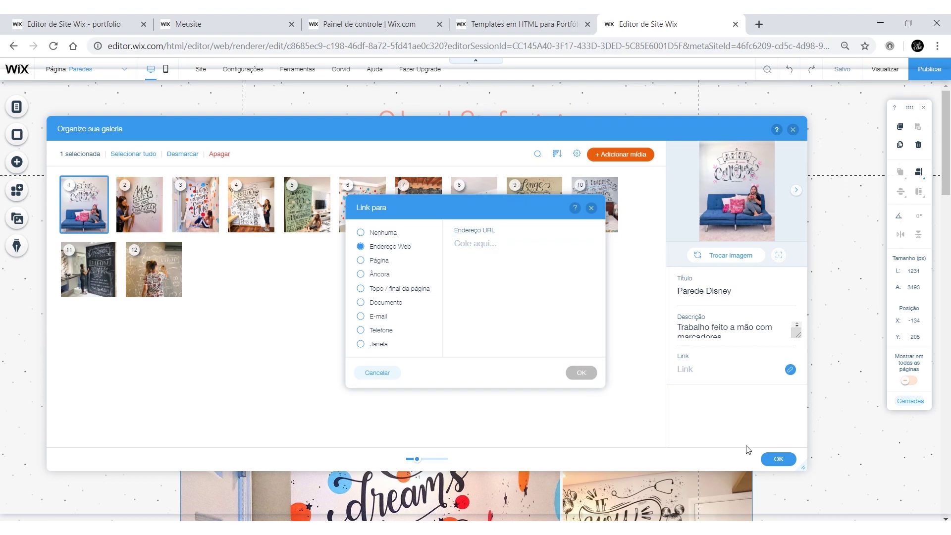
pyautogui.click(784, 463)
pyautogui.click(777, 459)
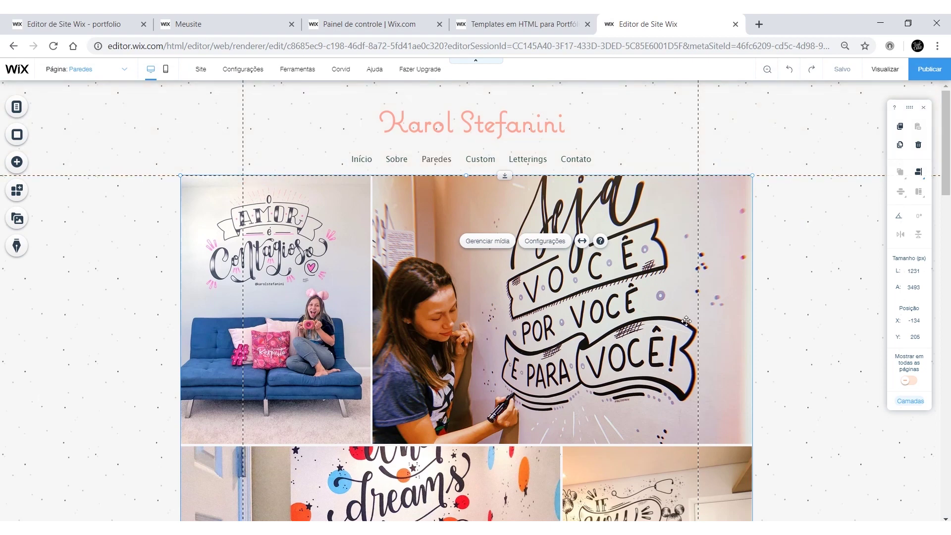
pyautogui.moveTo(835, 77)
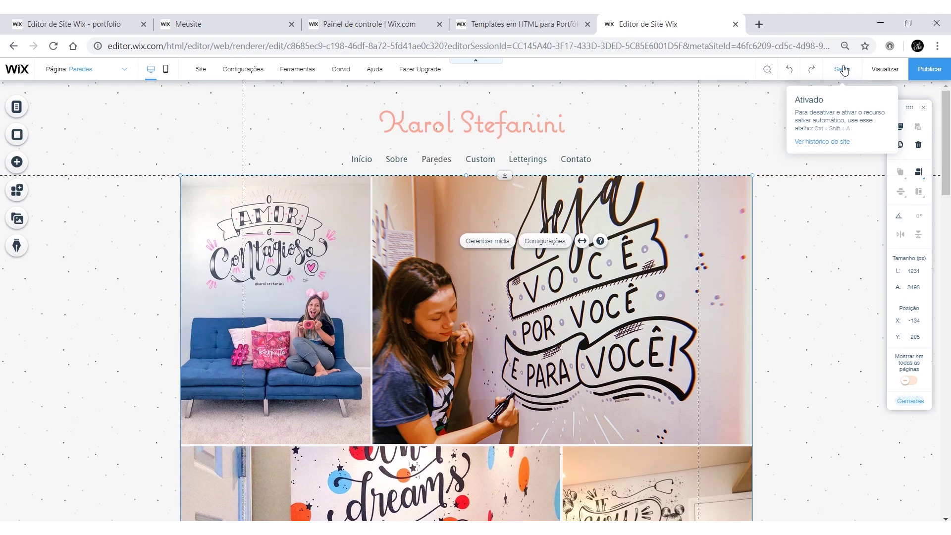
pyautogui.scroll(-15, 459, 313)
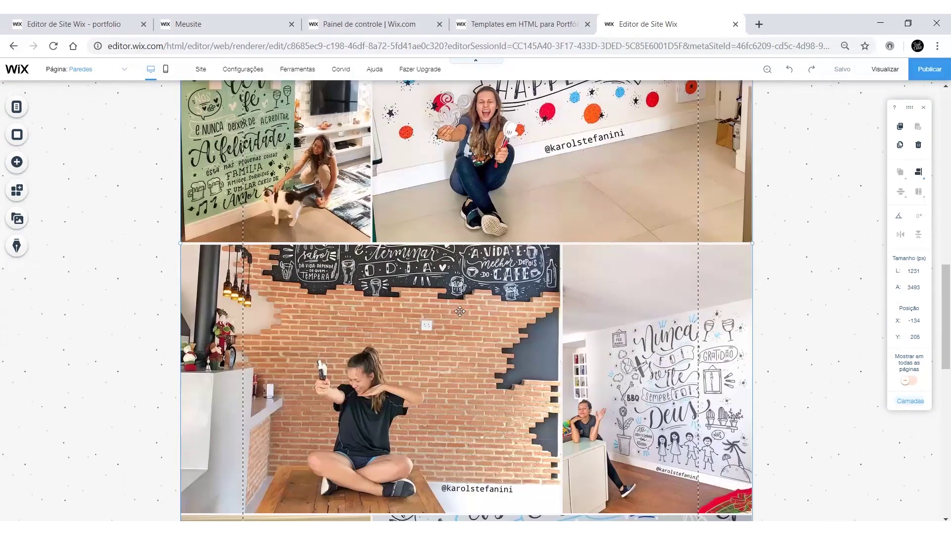
pyautogui.scroll(-5, 467, 310)
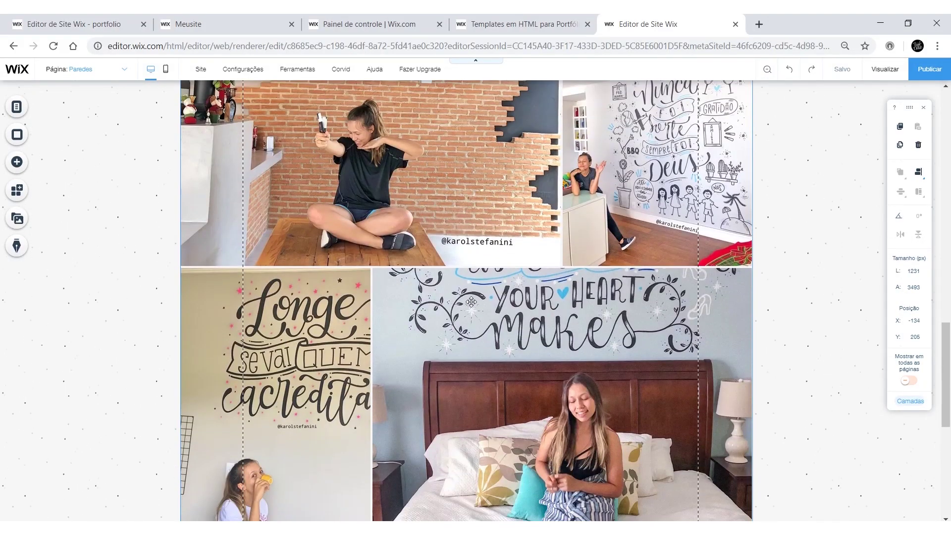
pyautogui.scroll(20, 476, 301)
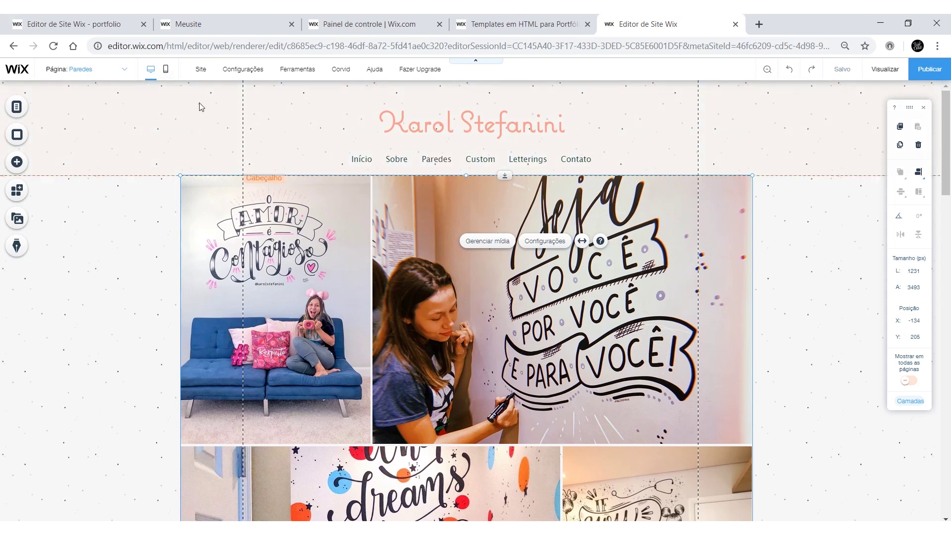
# Step: Switch the editor to the mobile layout and skip the mobile editor introduction
pyautogui.click(166, 71)
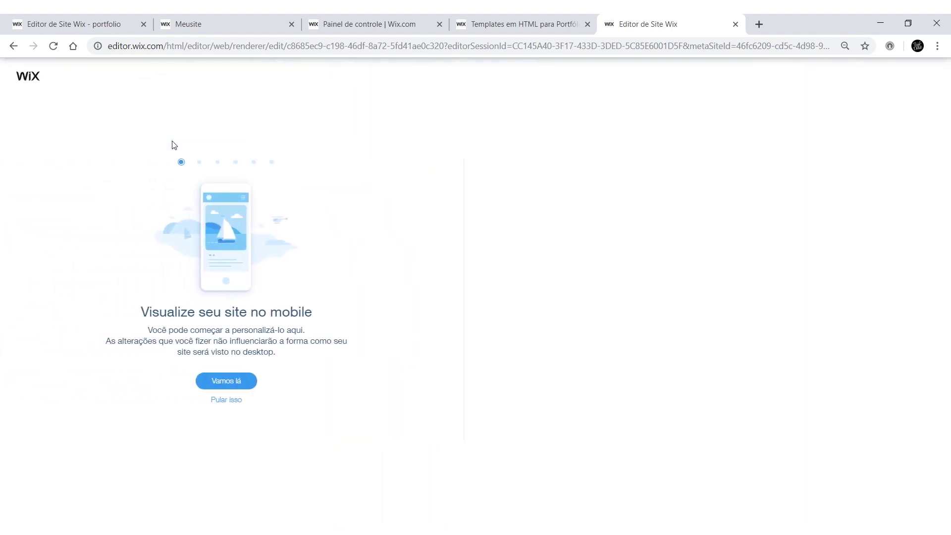
pyautogui.click(238, 400)
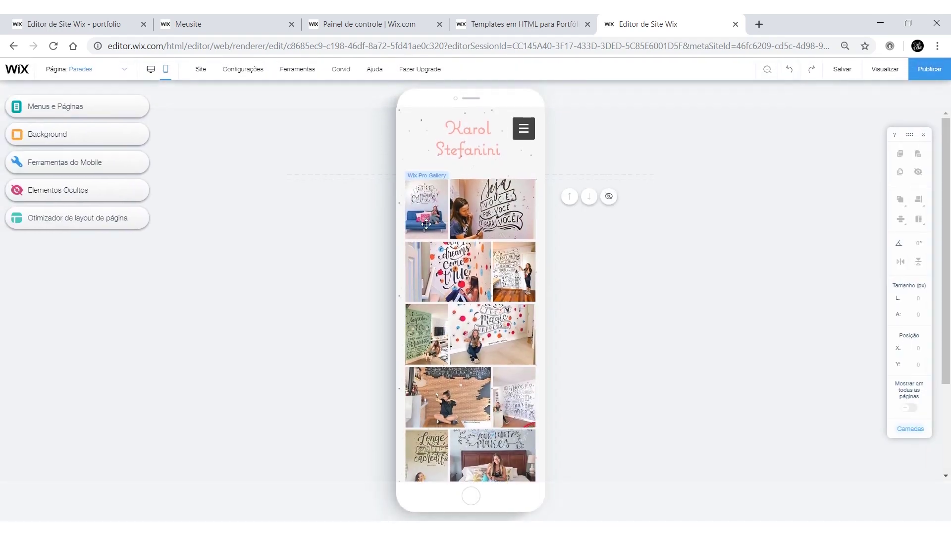
pyautogui.scroll(-3, 434, 245)
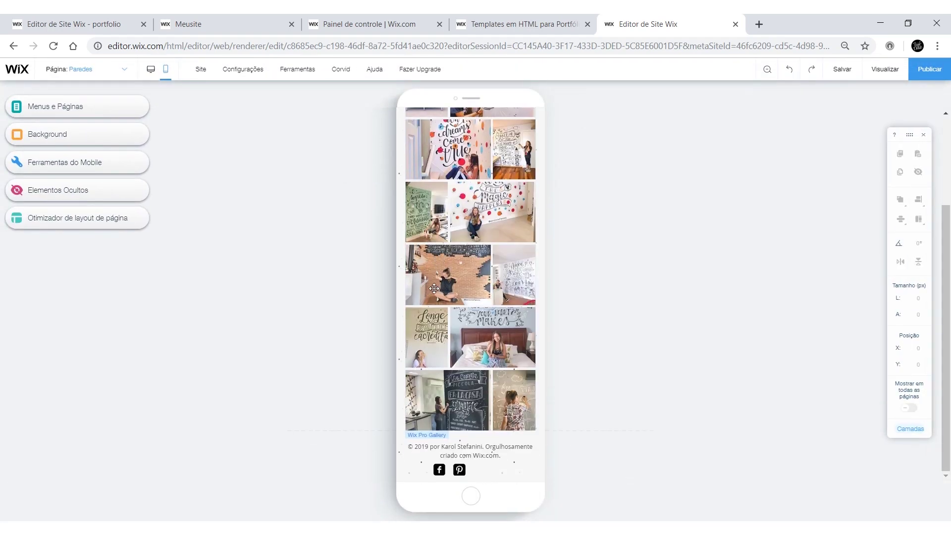
pyautogui.scroll(5, 567, 471)
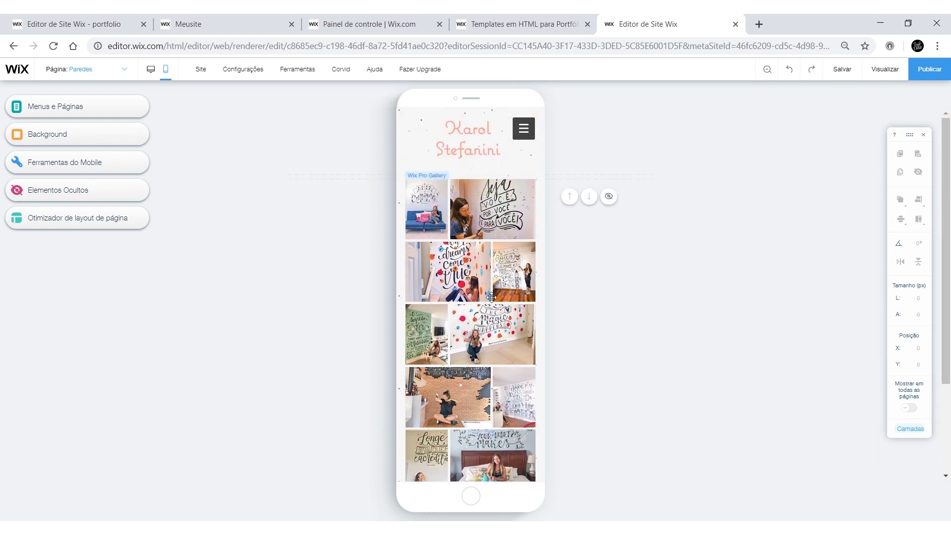
# Step: Open the Sobre page for editing in the mobile layout
pyautogui.click(521, 134)
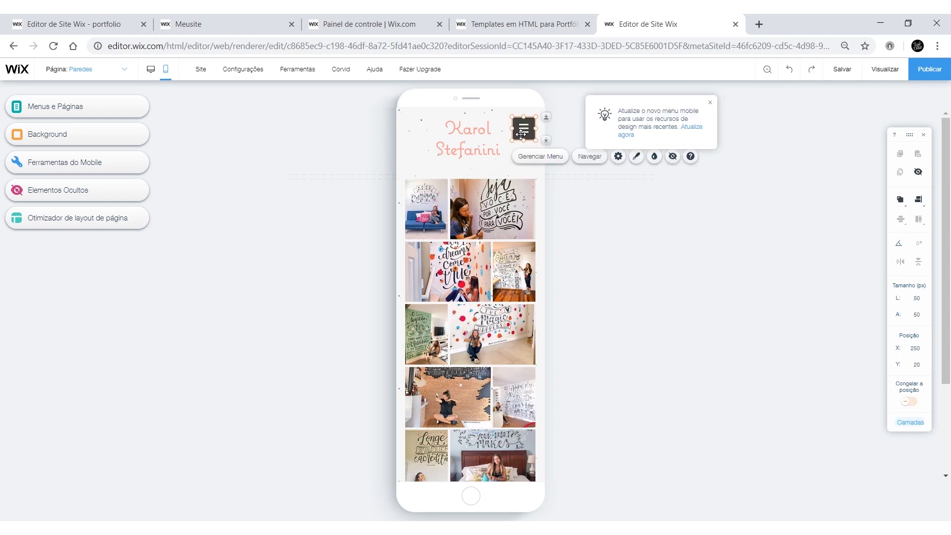
pyautogui.click(532, 157)
pyautogui.click(313, 368)
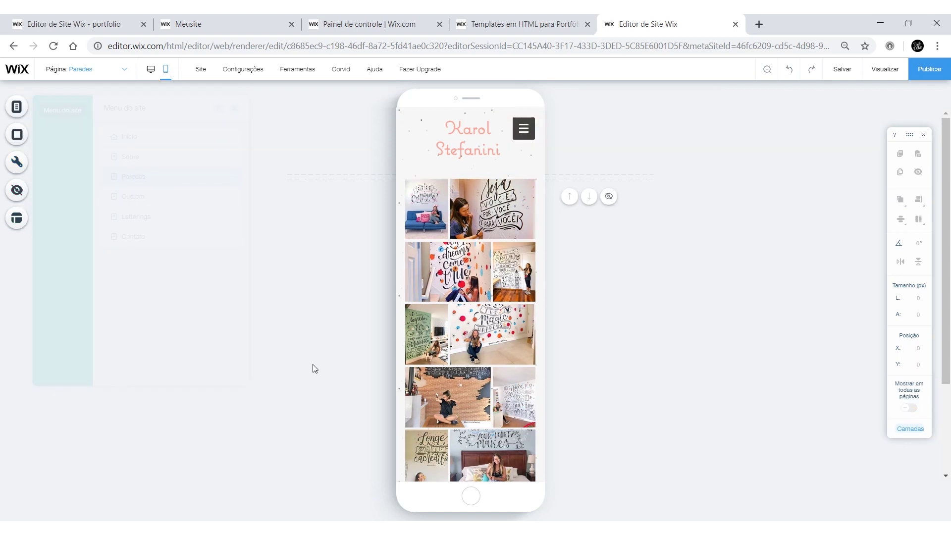
pyautogui.click(17, 107)
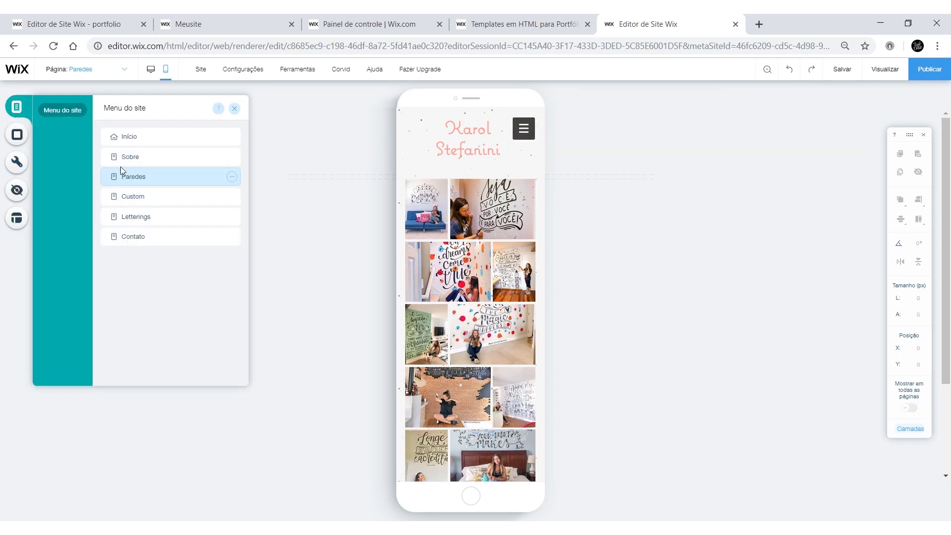
pyautogui.click(145, 158)
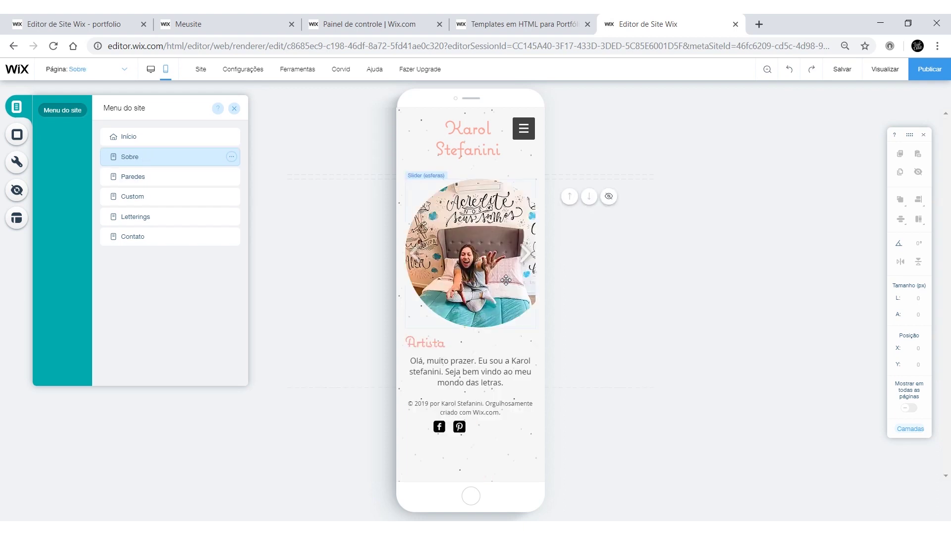
# Step: Shrink the round photo slider to about 291×292, reposition it, and drag the social icons into the footer
pyautogui.click(506, 280)
pyautogui.moveTo(510, 280); pyautogui.dragTo(545, 256)
pyautogui.moveTo(405, 256); pyautogui.dragTo(470, 270)
pyautogui.moveTo(468, 344); pyautogui.dragTo(472, 429)
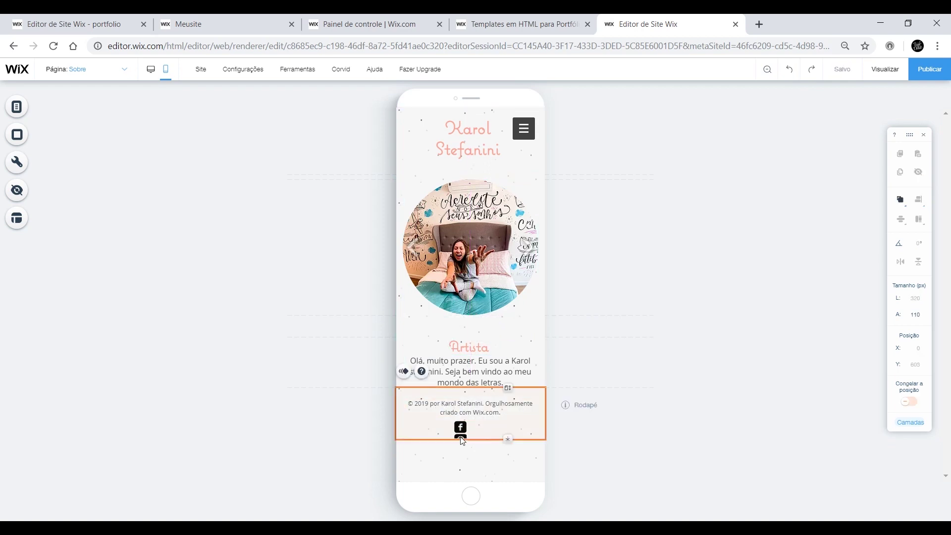
# Step: Set the footer social icons' layout to Horizontal
pyautogui.click(465, 405)
pyautogui.click(298, 413)
pyautogui.click(493, 452)
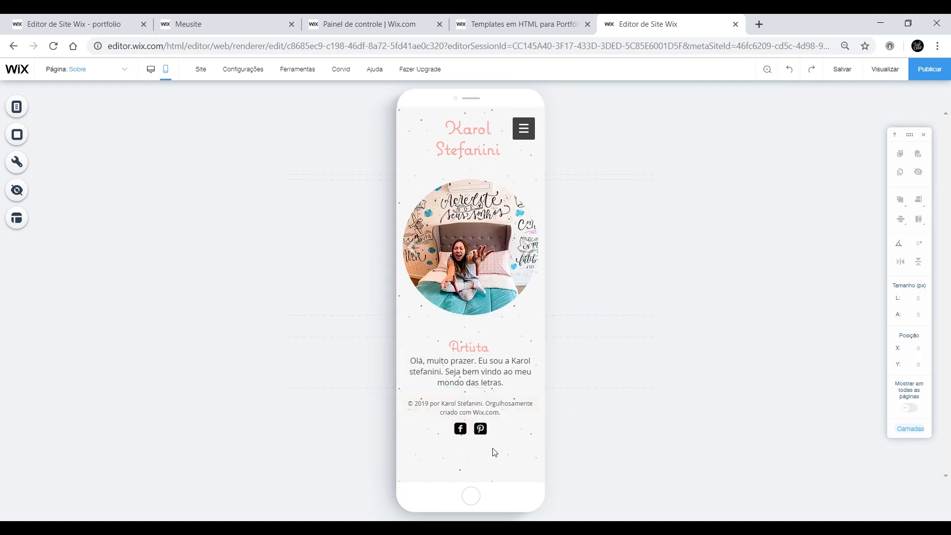
# Step: Check the contact form on the mobile Contato page
pyautogui.click(17, 106)
pyautogui.click(132, 235)
pyautogui.click(470, 310)
pyautogui.click(648, 374)
# Step: Return to the Paredes page in the desktop layout and publish the site
pyautogui.click(17, 107)
pyautogui.click(199, 176)
pyautogui.click(151, 69)
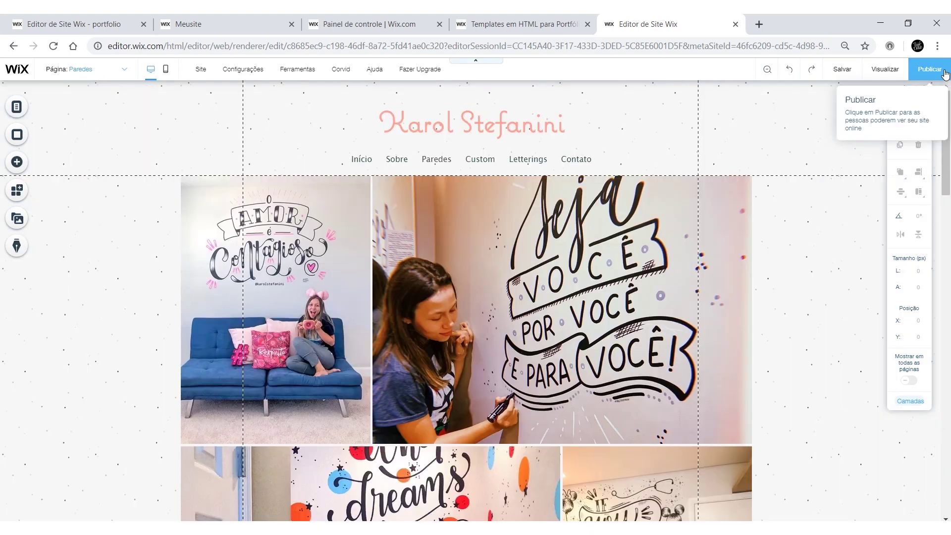
pyautogui.click(945, 73)
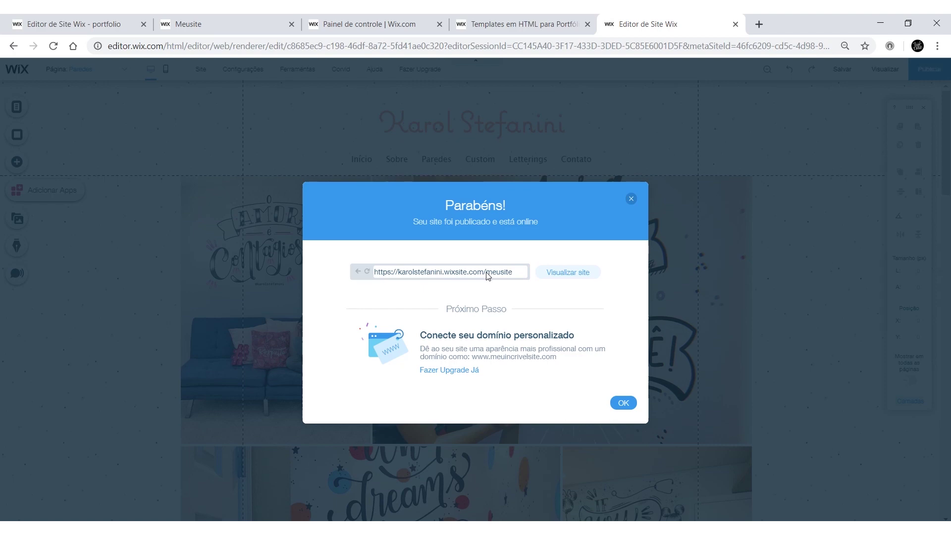
# Step: Open the published site in a new tab from the Parabéns dialog
pyautogui.click(568, 273)
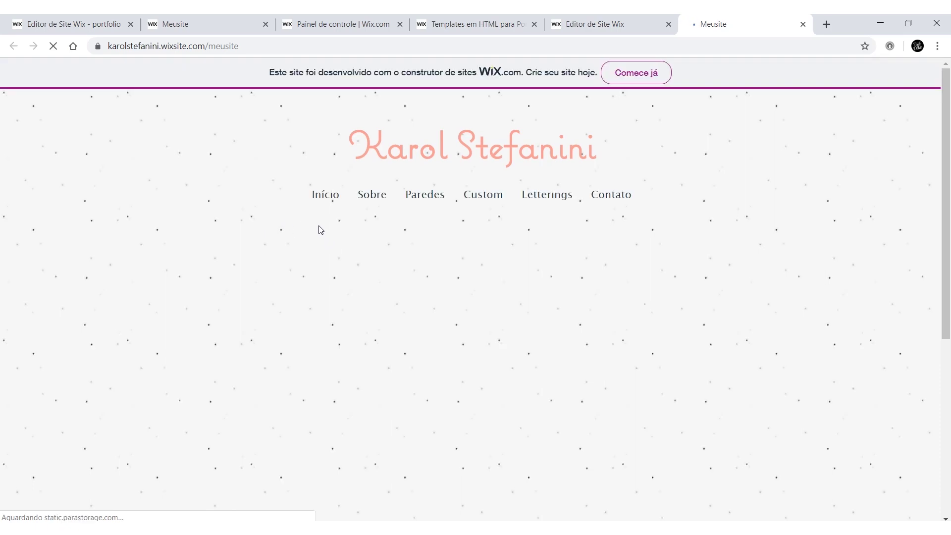
pyautogui.scroll(-6, 337, 237)
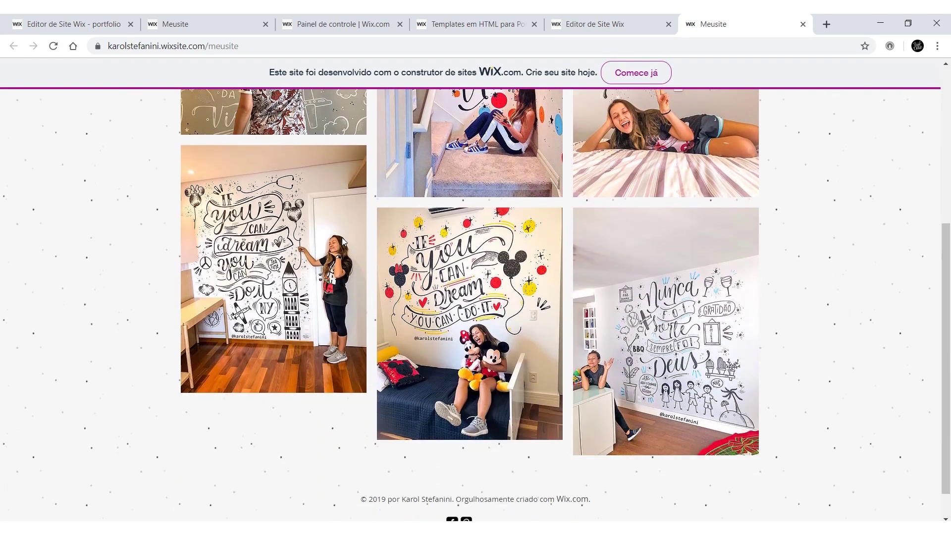
pyautogui.scroll(10, 351, 234)
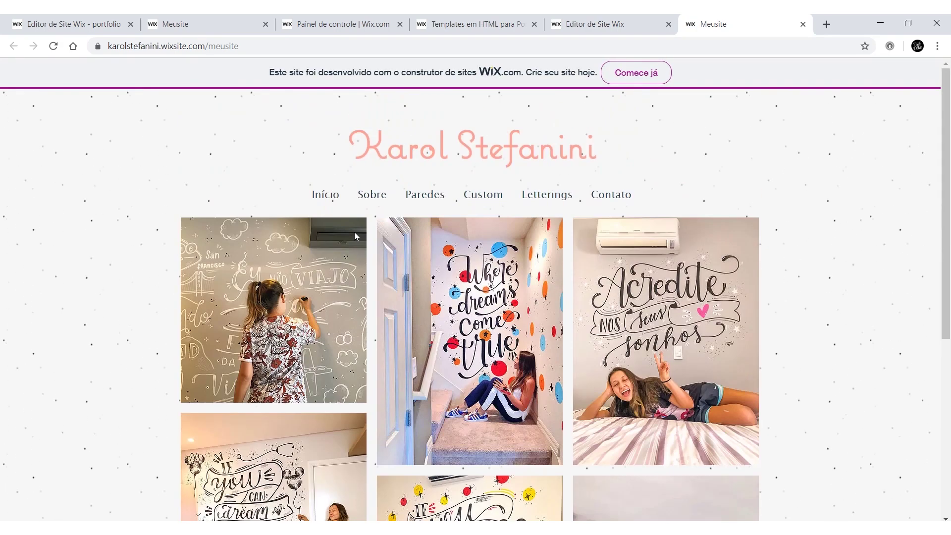
# Step: Browse the live Sobre, Letterings and Contato pages
pyautogui.click(363, 203)
pyautogui.scroll(-1, 210, 240)
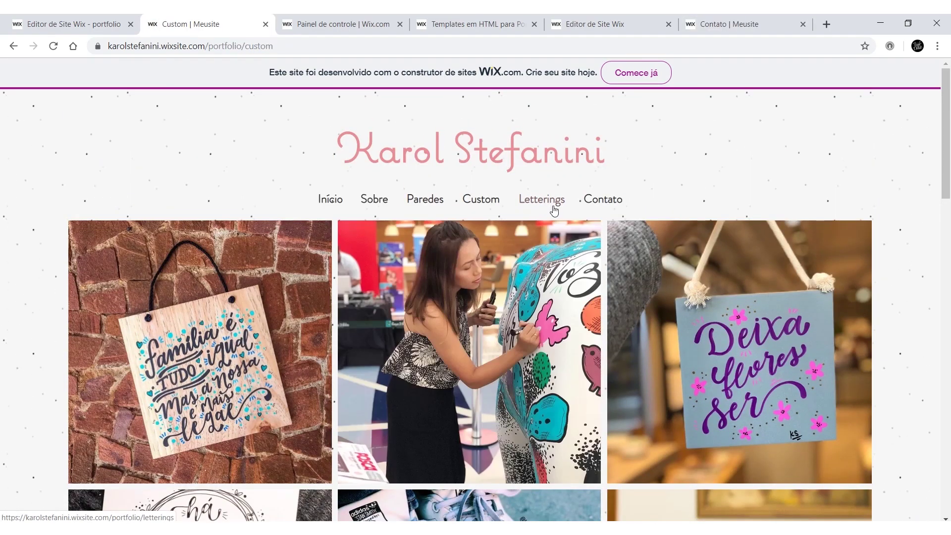
pyautogui.click(542, 199)
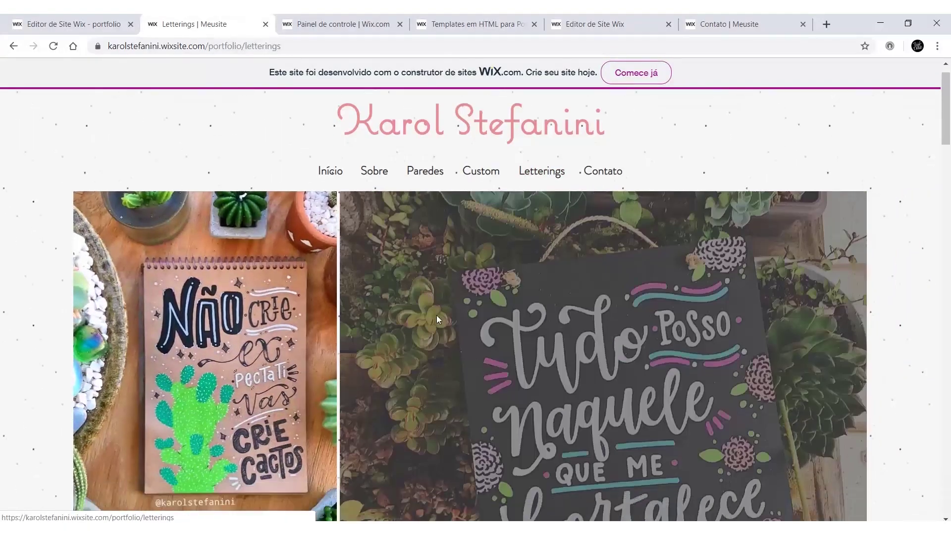
pyautogui.scroll(-20, 436, 315)
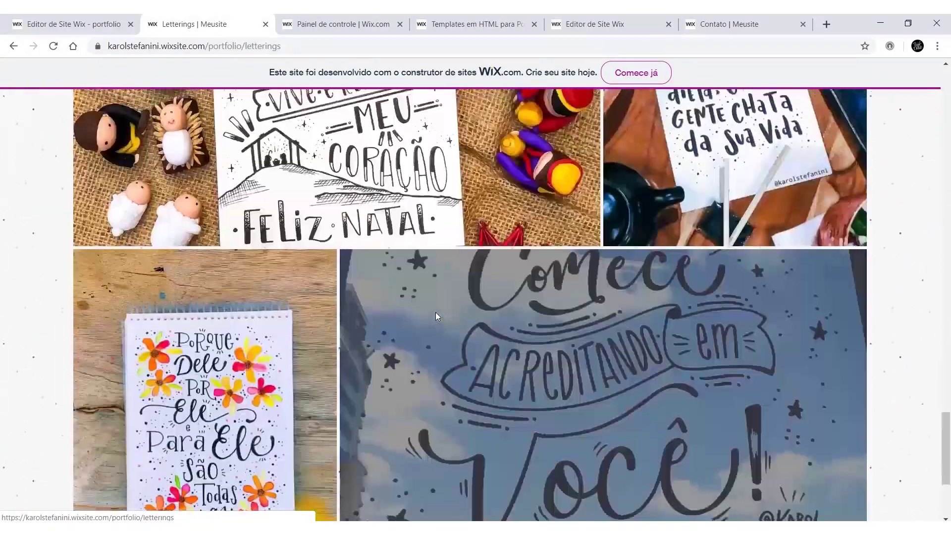
pyautogui.scroll(20, 436, 312)
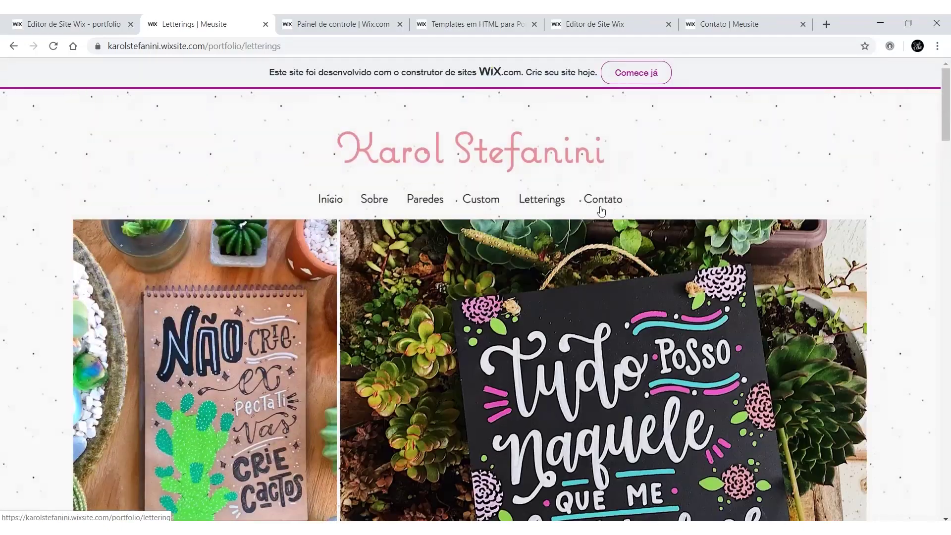
pyautogui.click(602, 211)
# Step: Rename the site from 'Meusite' to 'portfolio' via Ações do site > Renomear Site and save
pyautogui.click(285, 24)
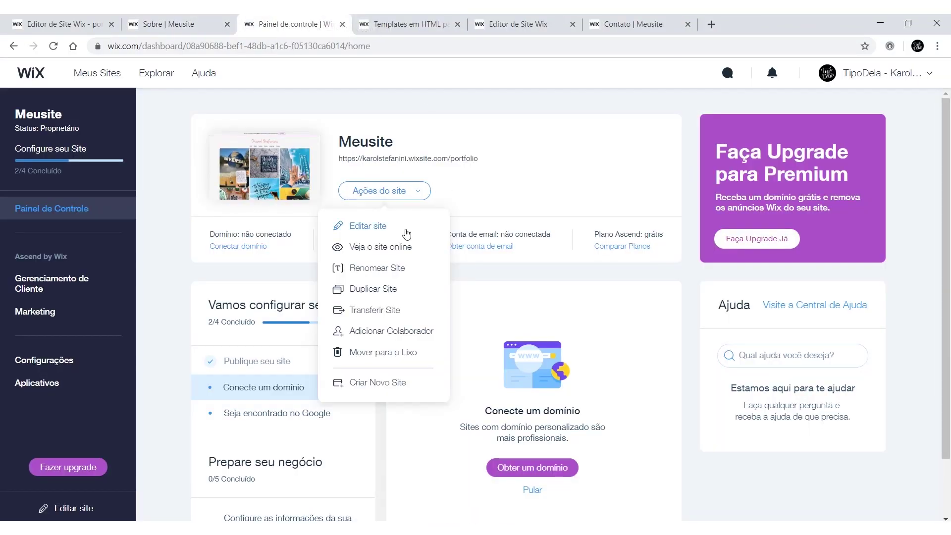
pyautogui.click(438, 186)
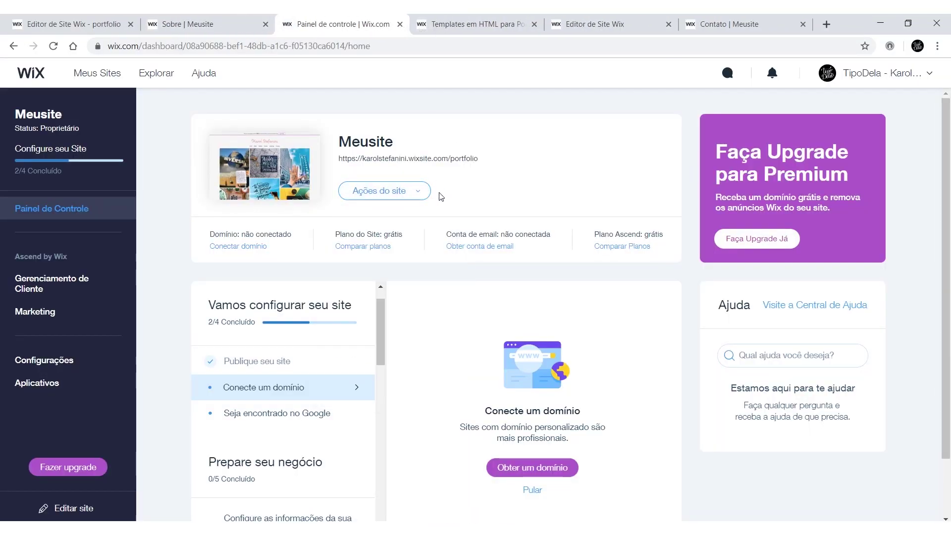
pyautogui.click(416, 194)
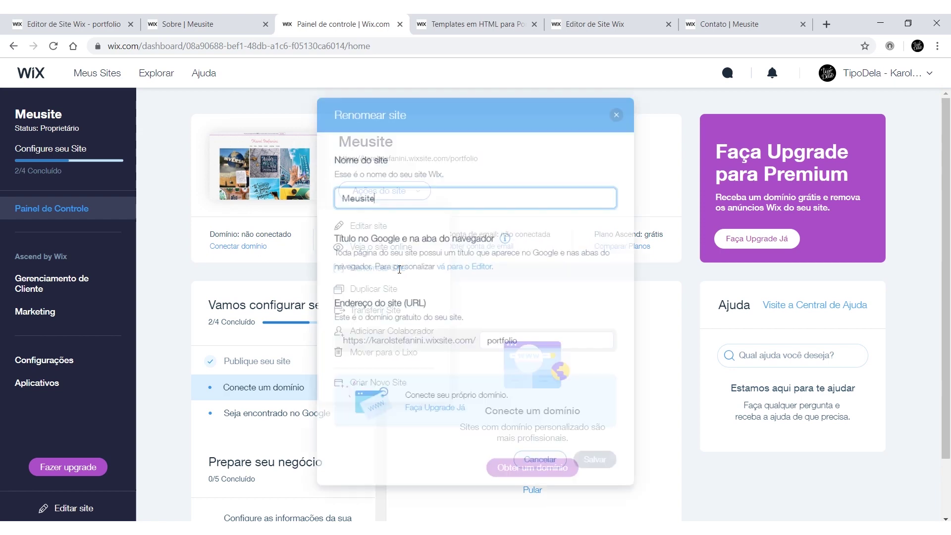
pyautogui.click(399, 268)
pyautogui.click(378, 195)
pyautogui.moveTo(371, 193); pyautogui.dragTo(326, 197)
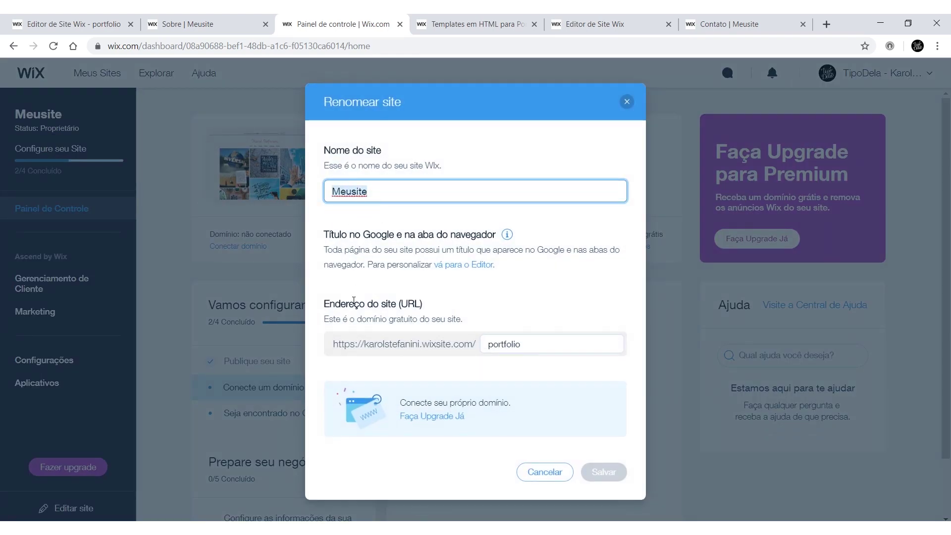
pyautogui.write('portfolio')
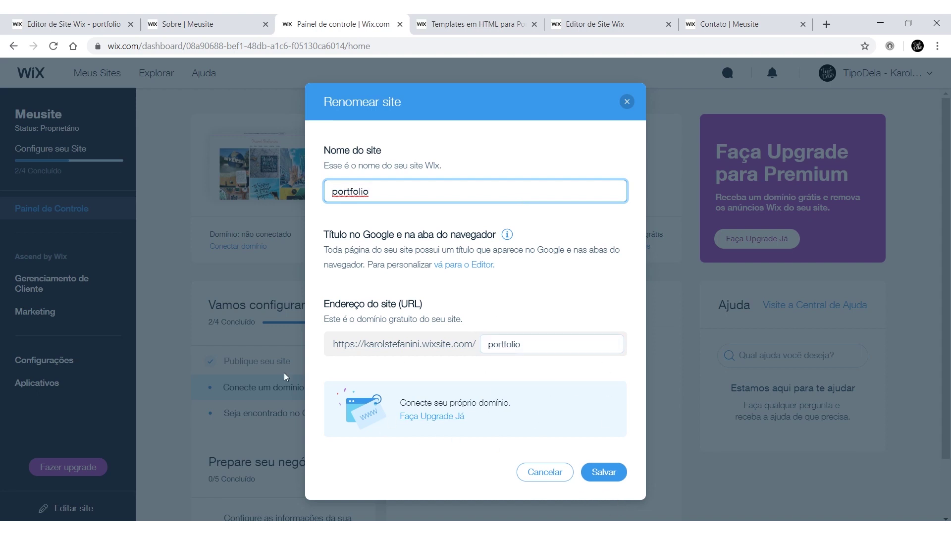
pyautogui.click(605, 478)
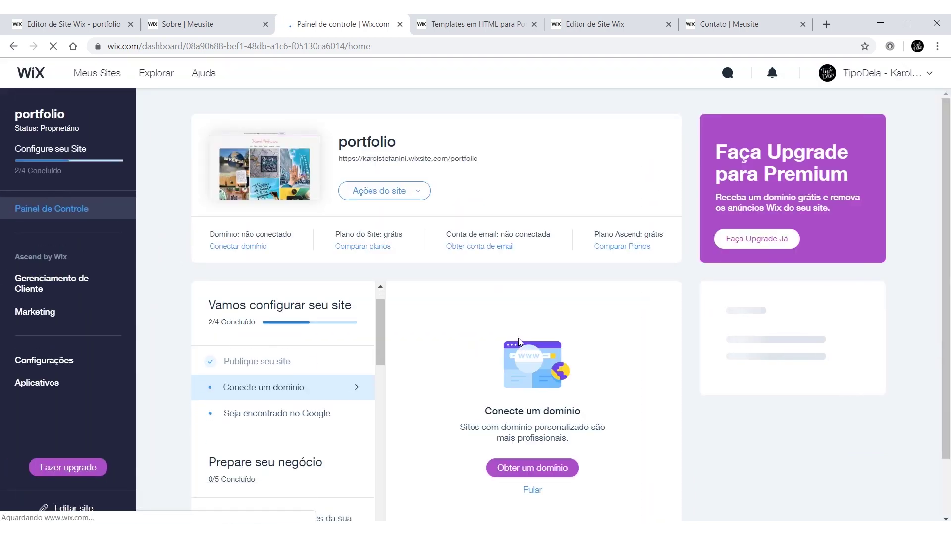
# Step: Close the Wix templates tab and dismiss the Parabéns publish confirmation
pyautogui.click(471, 24)
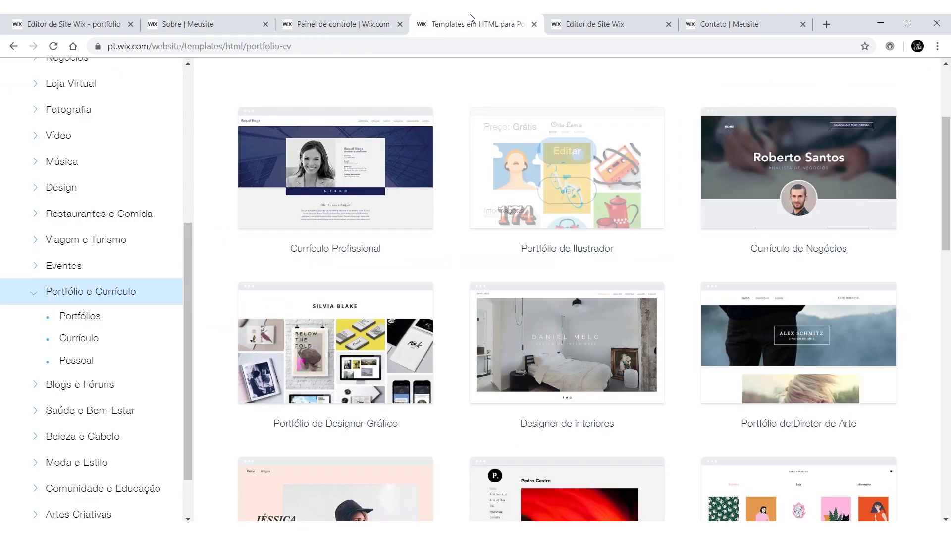
pyautogui.click(600, 27)
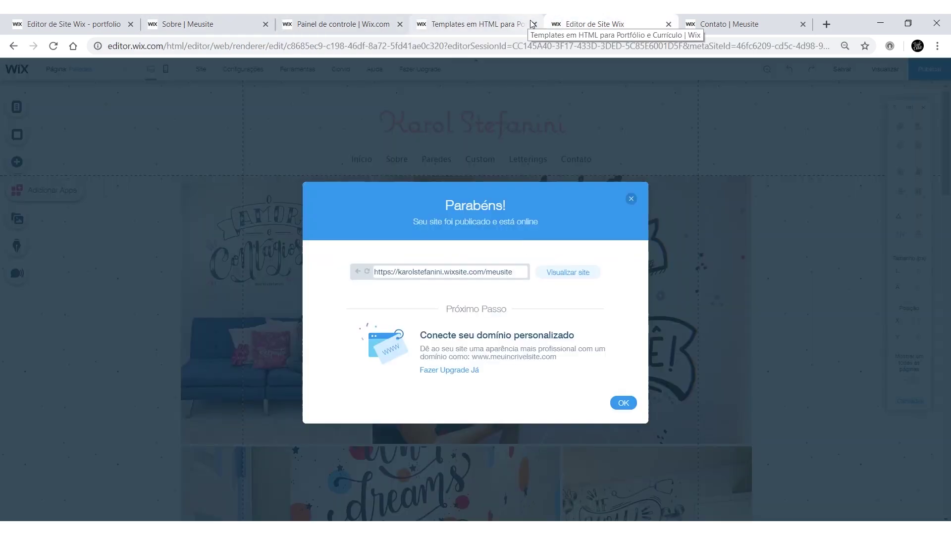
pyautogui.click(535, 25)
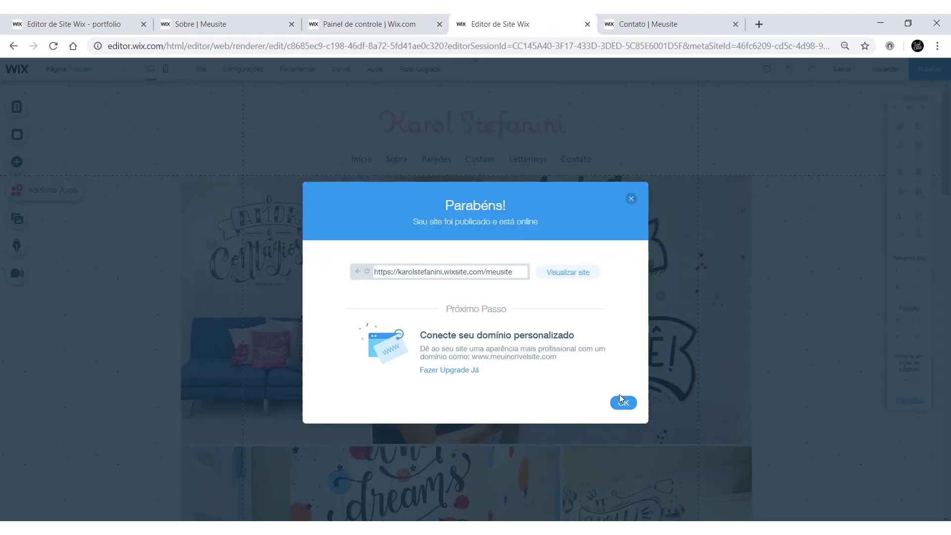
pyautogui.click(622, 403)
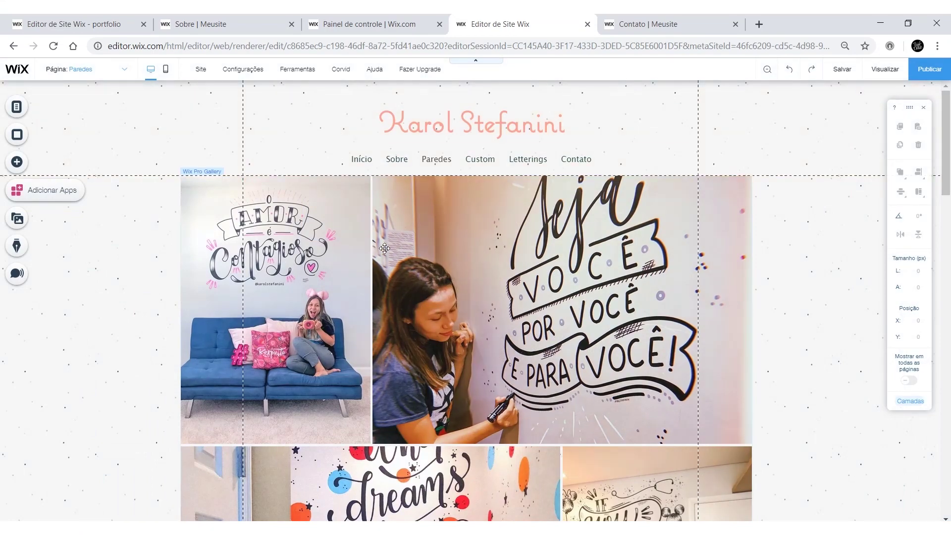
# Step: Check the live Contato and Sobre tabs, then go to the live site's home page
pyautogui.scroll(-5, 538, 420)
pyautogui.scroll(5, 539, 347)
pyautogui.click(643, 24)
pyautogui.scroll(-2, 529, 187)
pyautogui.scroll(2, 528, 187)
pyautogui.click(265, 25)
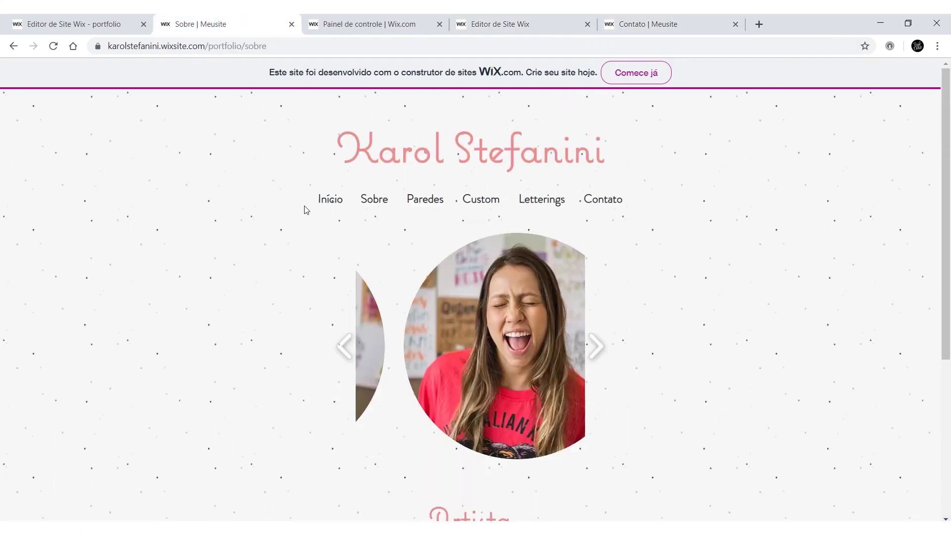
pyautogui.click(325, 201)
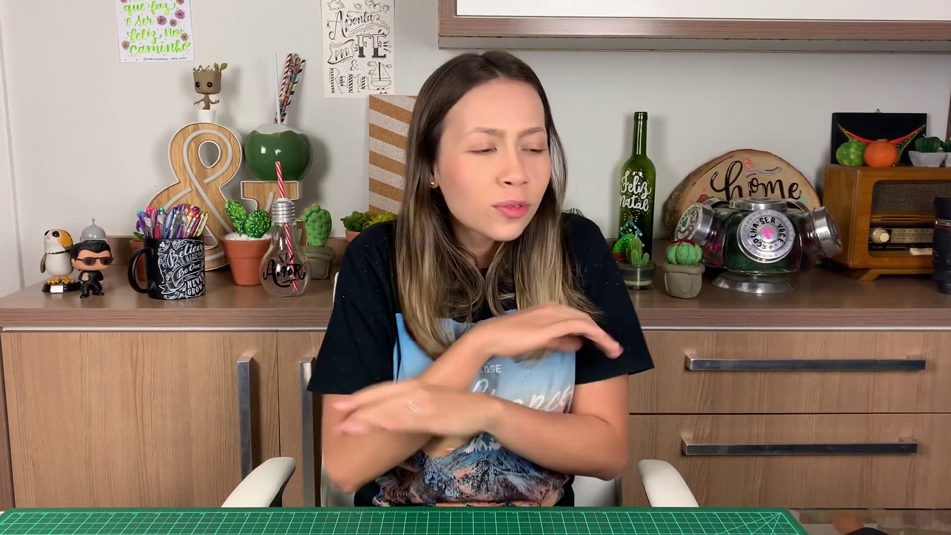